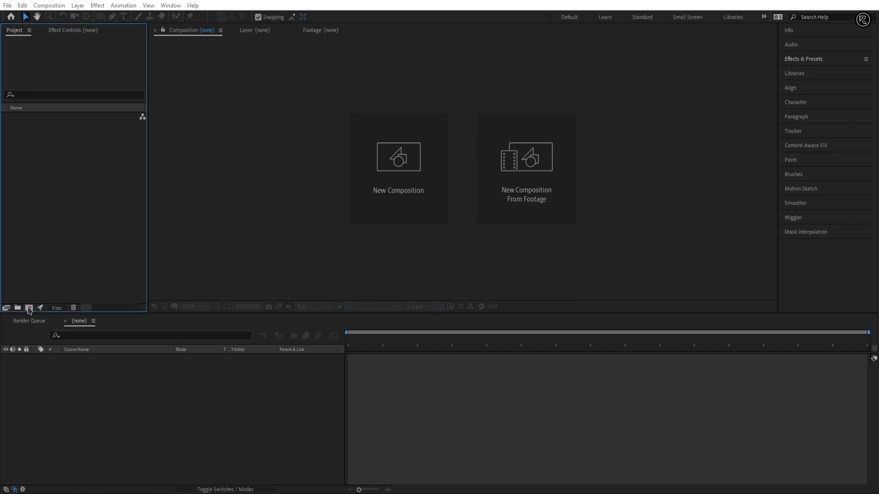
Step: Create a new 1920×1080 composition named Text Comp
{"action": "left_click", "coordinate": [29, 308]}
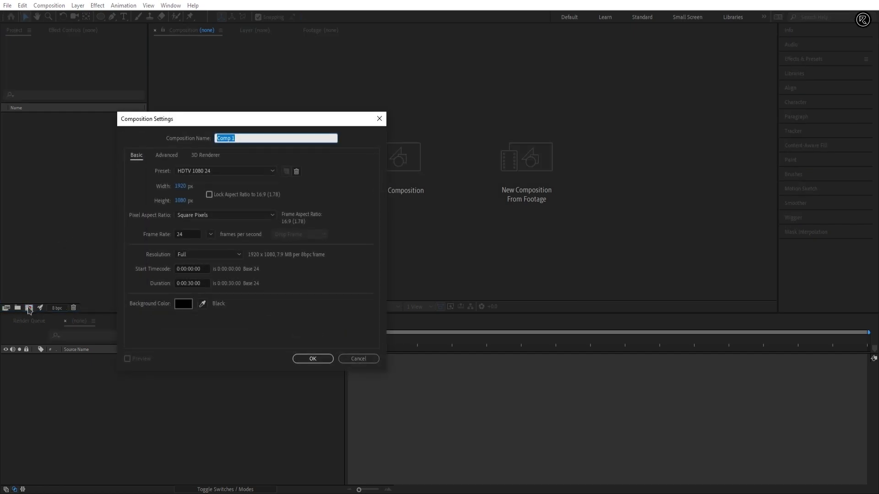
{"action": "type", "text": "Text"}
{"action": "left_click", "coordinate": [320, 359]}
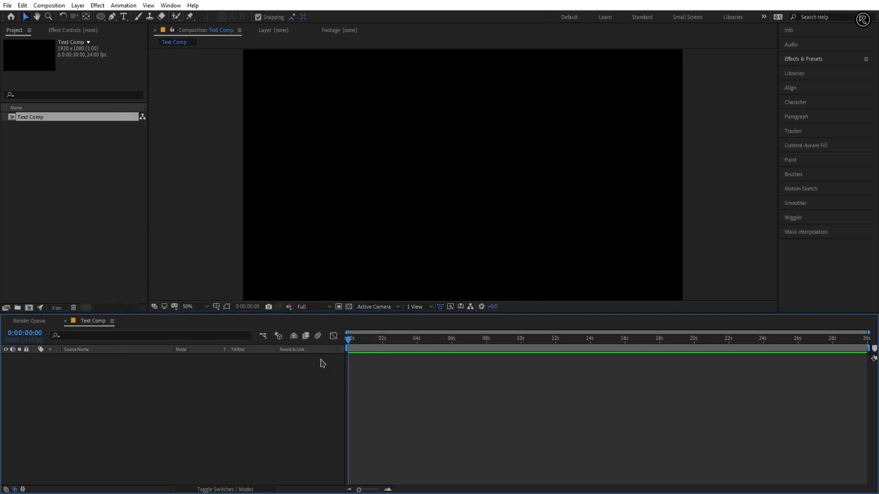
Step: Paste Breakdown [NCS Release].mp3 into the project, add it to Text Comp and show its waveform
{"action": "key", "text": "alt+Tab"}
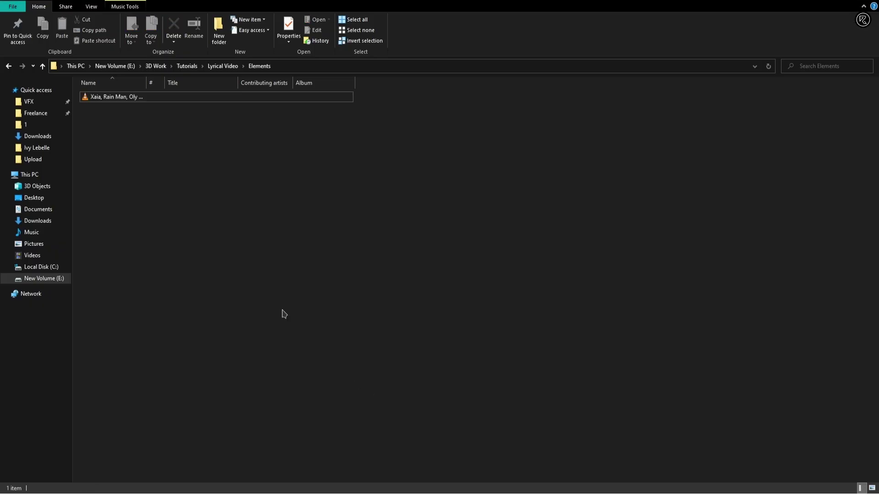
{"action": "left_click", "coordinate": [116, 98]}
{"action": "key", "text": "alt+Tab"}
{"action": "left_click", "coordinate": [103, 215]}
{"action": "key", "text": "ctrl+v"}
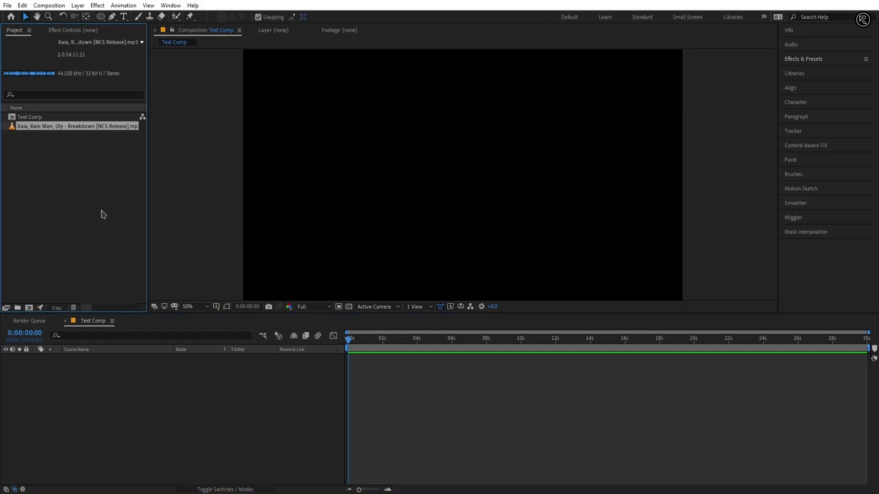
{"action": "left_click_drag", "start_coordinate": [92, 128], "coordinate": [246, 373]}
{"action": "key", "text": "l"}
{"action": "key", "text": "l"}
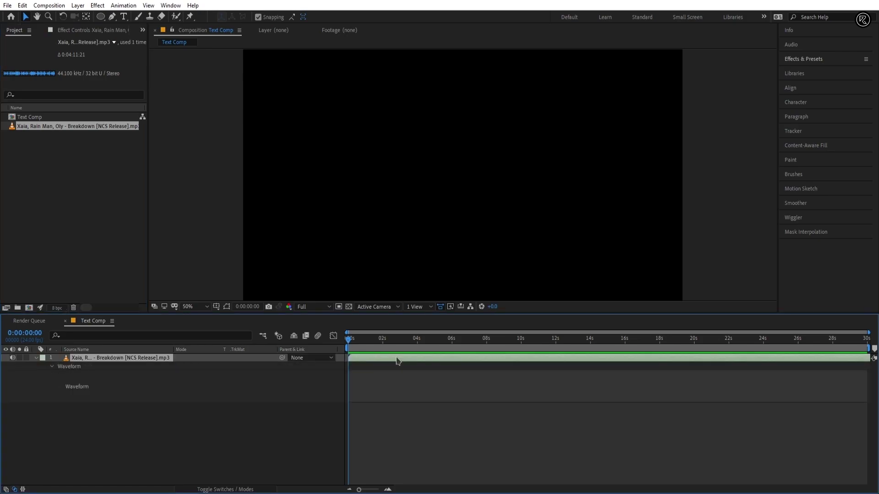
{"action": "left_click", "coordinate": [399, 409]}
Step: Add a 'They said' text layer in Cunia Bold at 100 px
{"action": "right_click", "coordinate": [464, 442]}
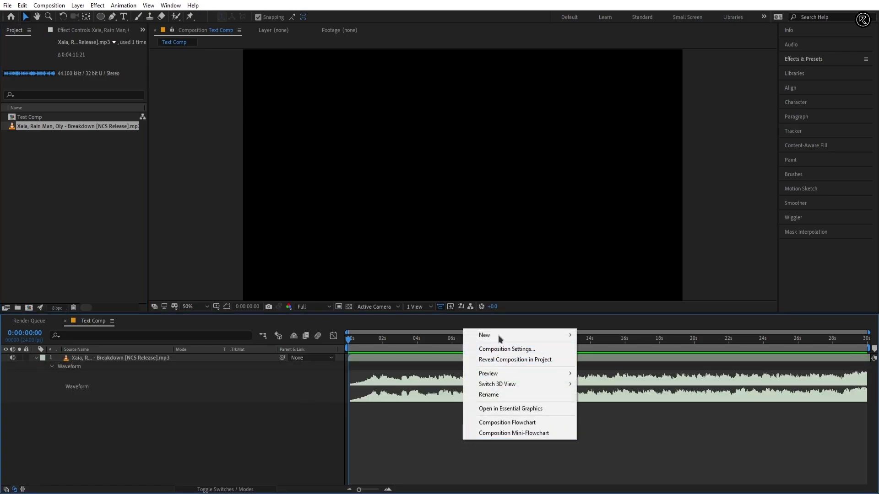
{"action": "mouse_move", "coordinate": [500, 336]}
{"action": "left_click", "coordinate": [638, 347]}
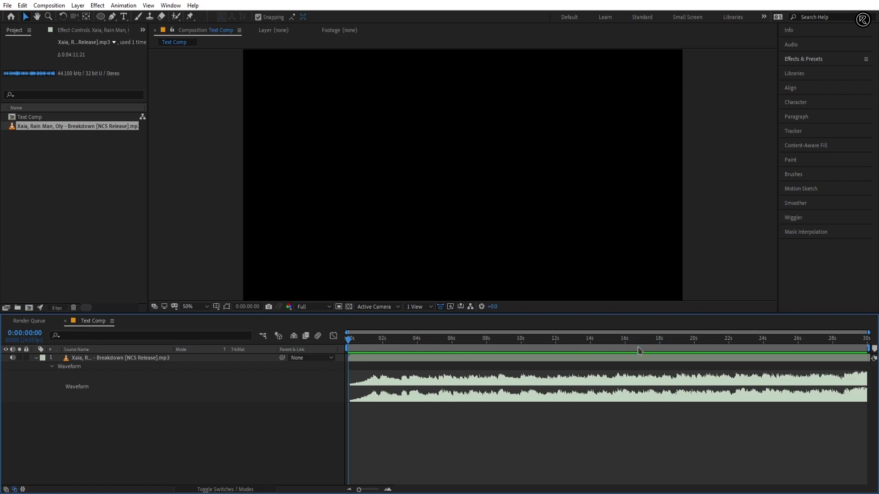
{"action": "type", "text": "They said"}
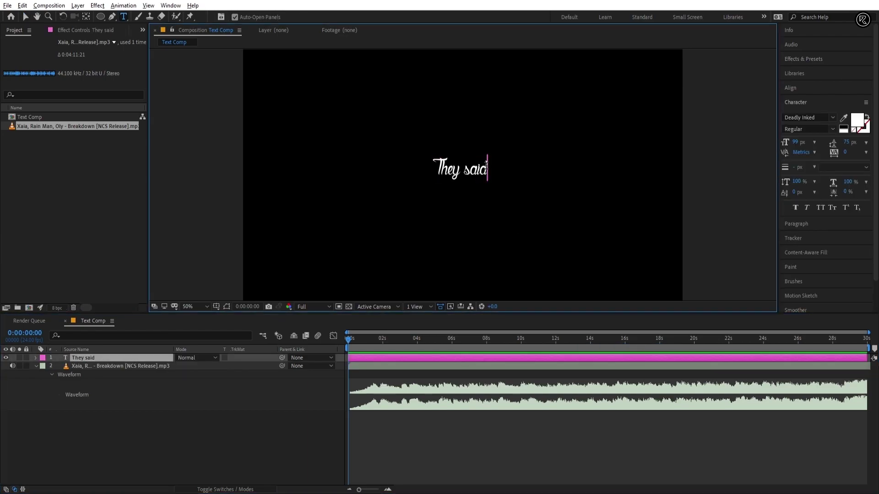
{"action": "key", "text": "ctrl+a"}
{"action": "left_click", "coordinate": [821, 116]}
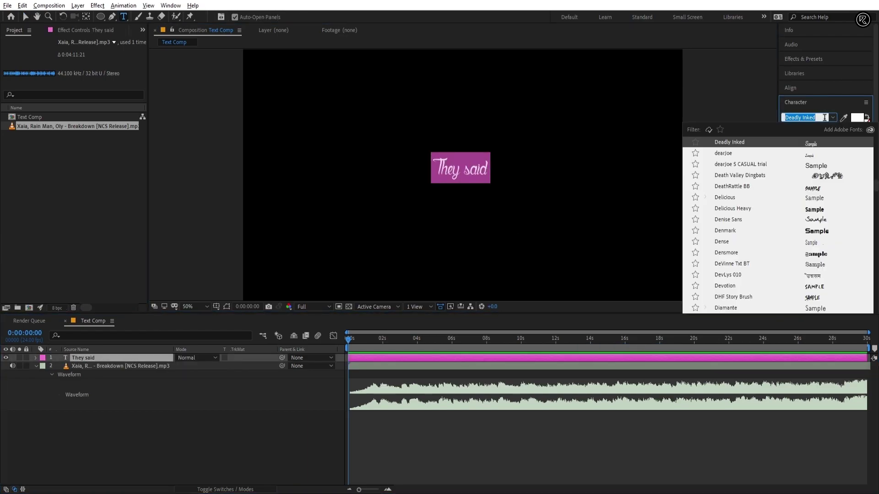
{"action": "type", "text": "cunia"}
{"action": "left_click", "coordinate": [759, 141]}
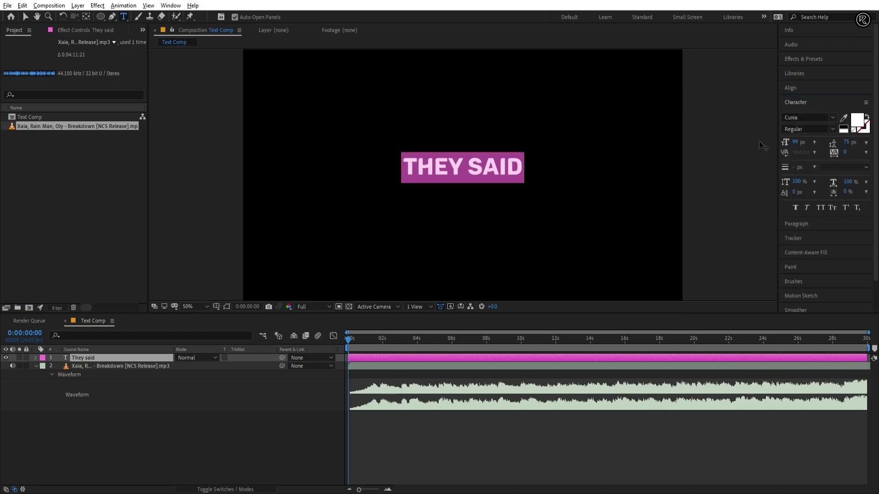
{"action": "left_click", "coordinate": [797, 143]}
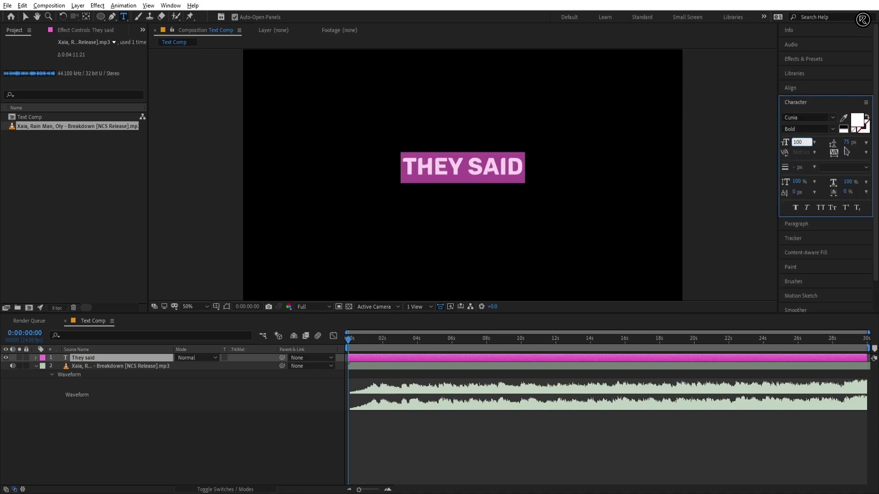
{"action": "left_click", "coordinate": [25, 17]}
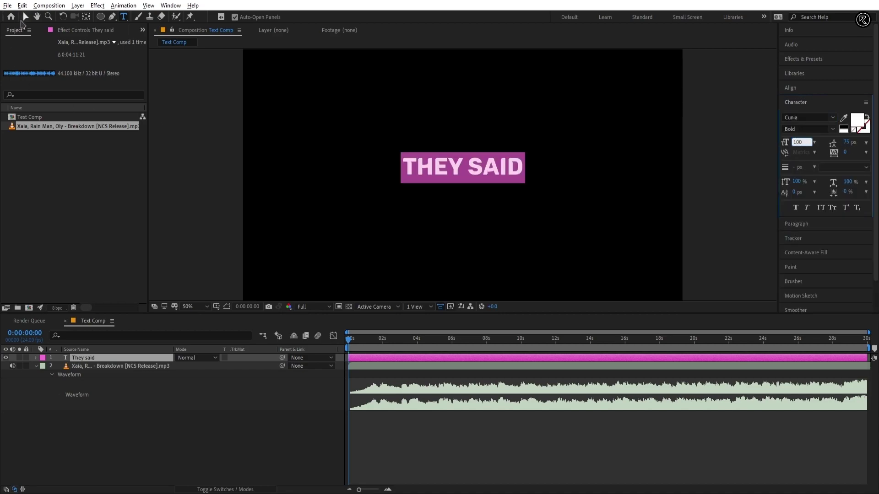
Step: Colour the word SAID yellow with hex EECA00
{"action": "left_click", "coordinate": [790, 88]}
{"action": "left_click", "coordinate": [809, 158]}
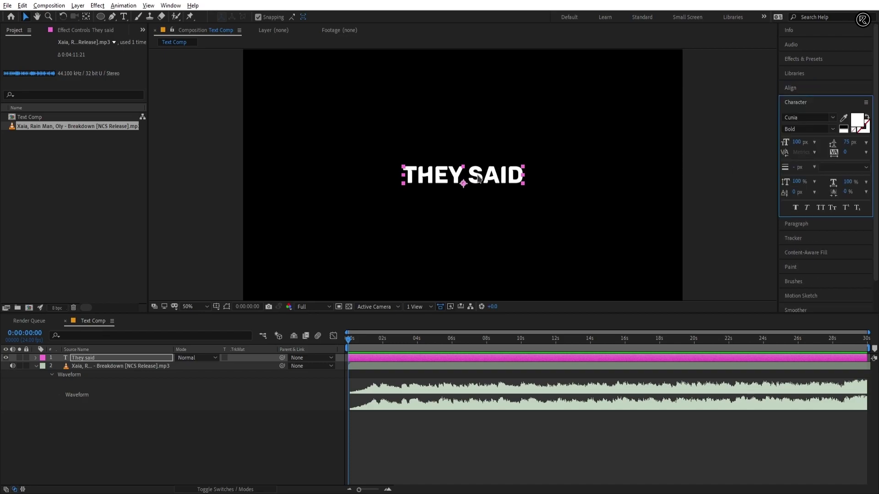
{"action": "double_click", "coordinate": [479, 179]}
{"action": "left_click_drag", "start_coordinate": [467, 176], "coordinate": [549, 171]}
{"action": "left_click", "coordinate": [856, 120]}
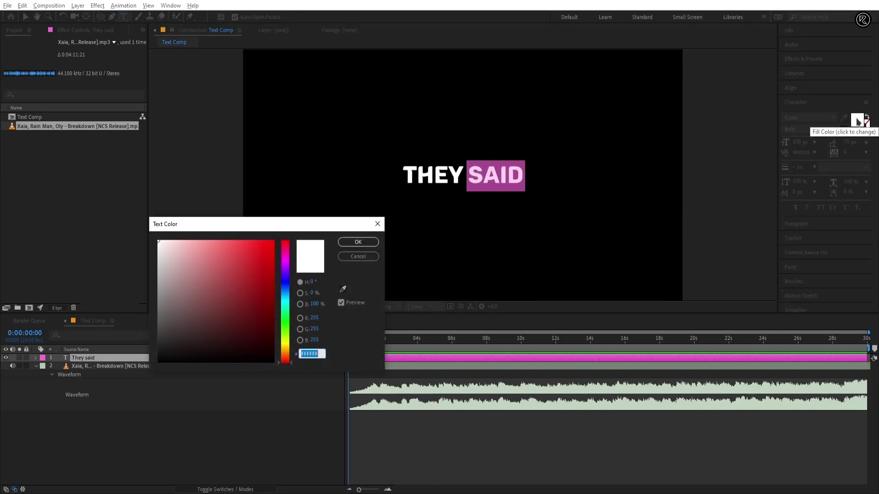
{"action": "type", "text": "EAD700"}
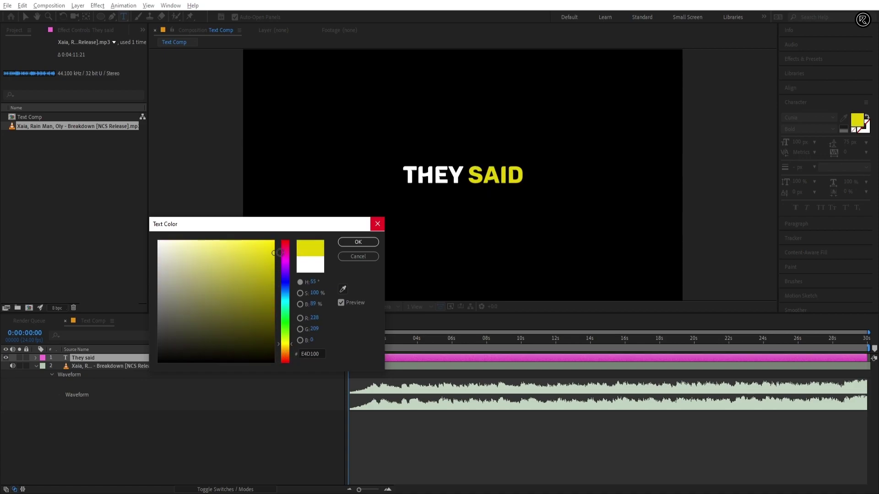
{"action": "left_click_drag", "start_coordinate": [304, 354], "coordinate": [362, 355]}
{"action": "type", "text": "EECA00"}
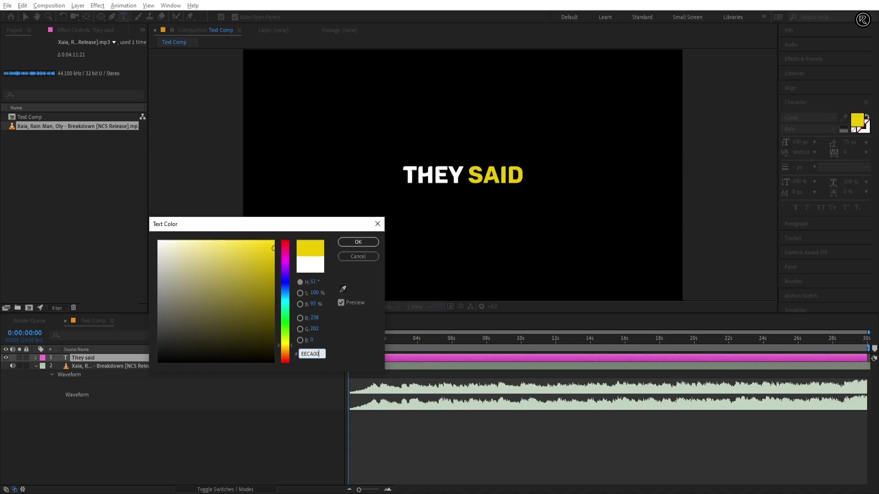
{"action": "left_click", "coordinate": [358, 243]}
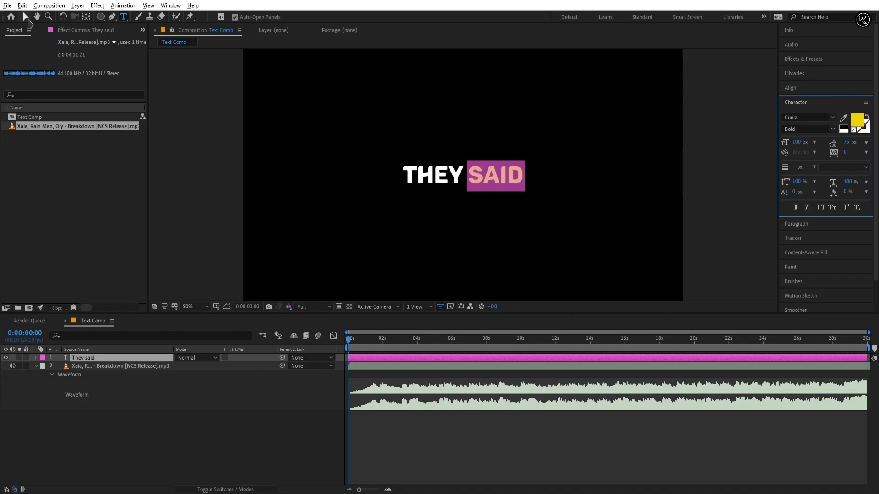
{"action": "left_click", "coordinate": [27, 18]}
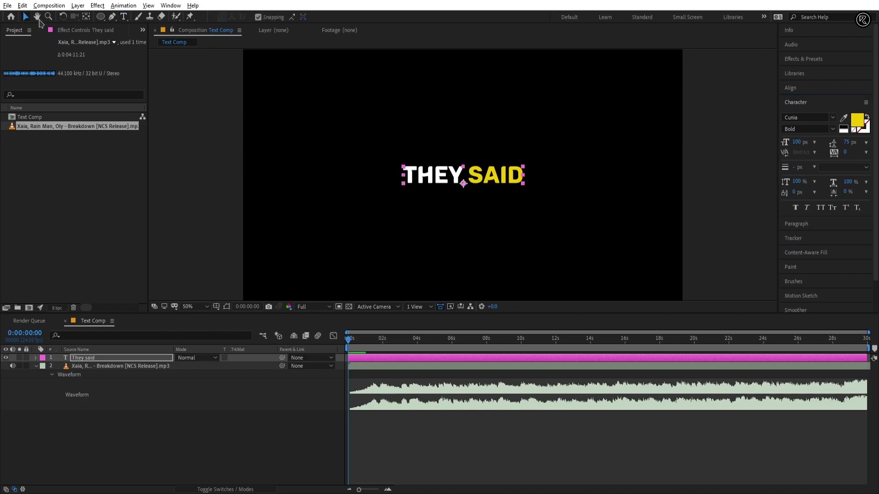
Step: Add an Opacity animator to the They said text layer and expand its Range Selector
{"action": "left_click", "coordinate": [37, 358]}
{"action": "left_click", "coordinate": [272, 367]}
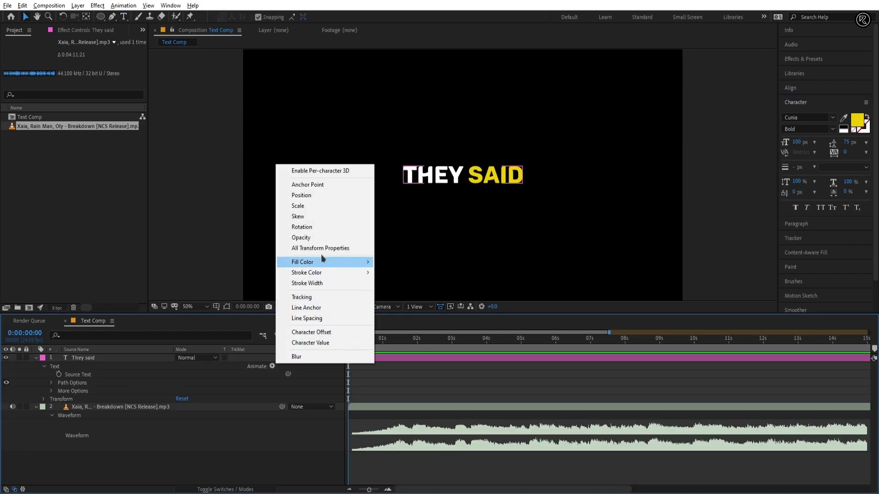
{"action": "left_click", "coordinate": [324, 238]}
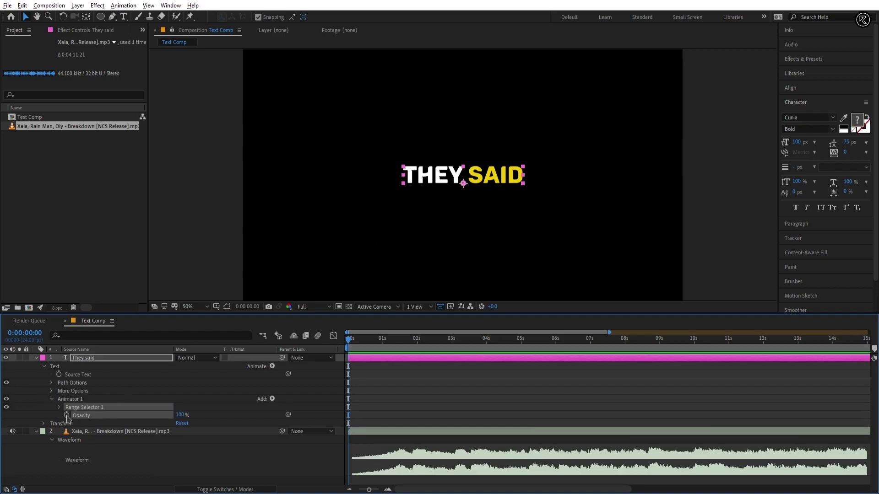
{"action": "left_click", "coordinate": [60, 407]}
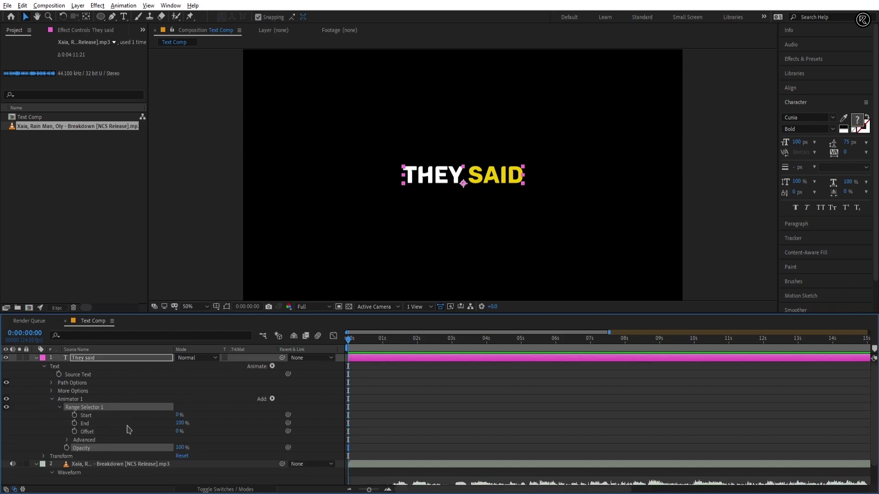
Step: Keyframe Range Offset from -99% at 0s to 0% at 1s, with animator Opacity at 0%
{"action": "left_click", "coordinate": [75, 432]}
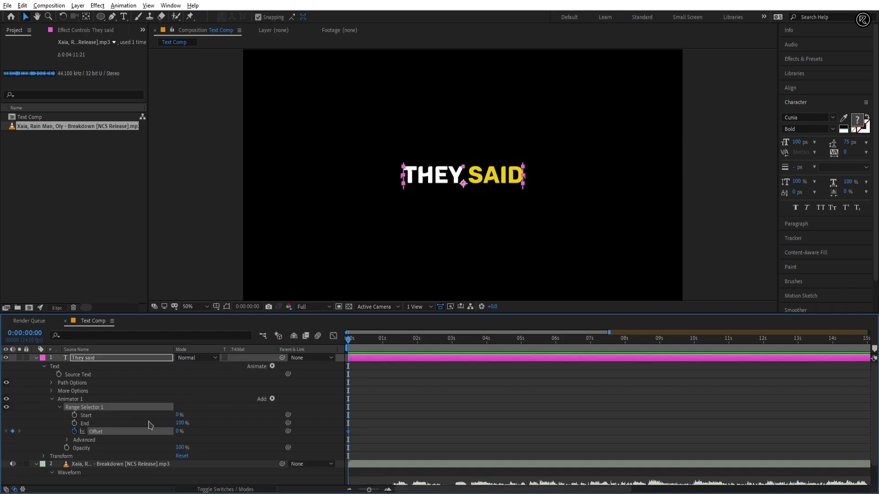
{"action": "left_click", "coordinate": [382, 342]}
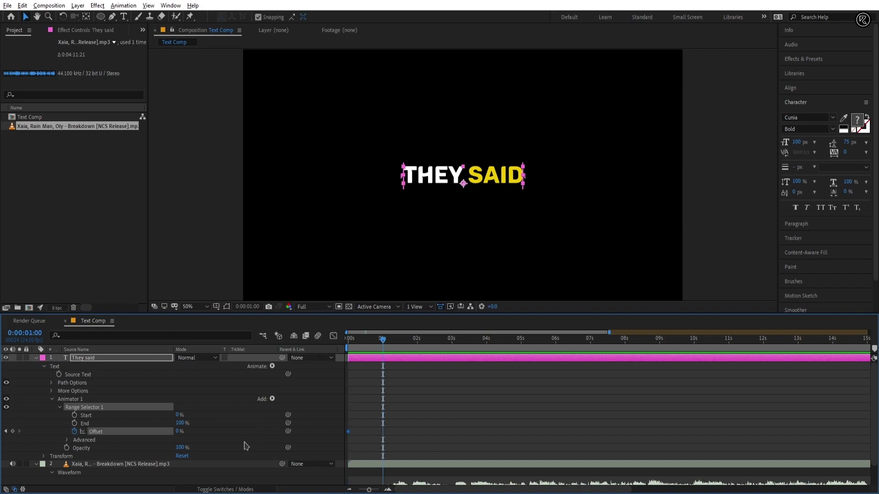
{"action": "left_click_drag", "start_coordinate": [180, 432], "coordinate": [238, 433]}
{"action": "left_click_drag", "start_coordinate": [383, 341], "coordinate": [323, 344]}
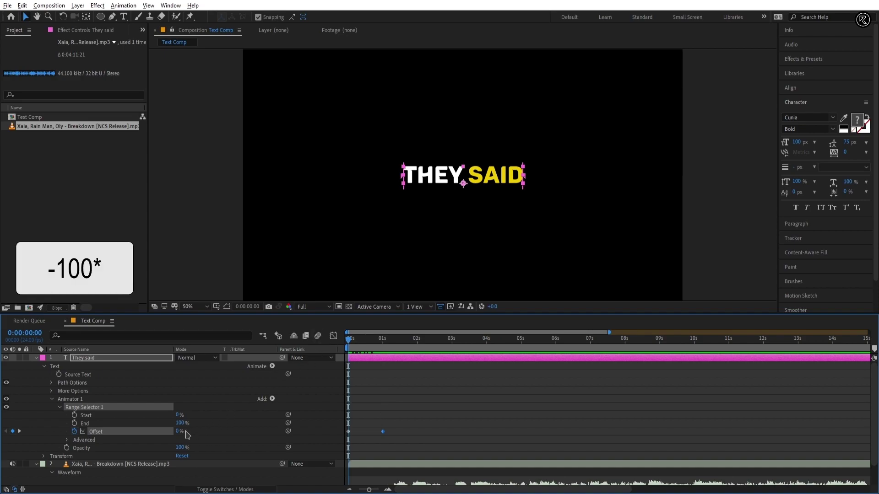
{"action": "left_click_drag", "start_coordinate": [178, 438], "coordinate": [96, 434]}
{"action": "scroll", "coordinate": [169, 423], "scroll_direction": "down", "scroll_amount": 1}
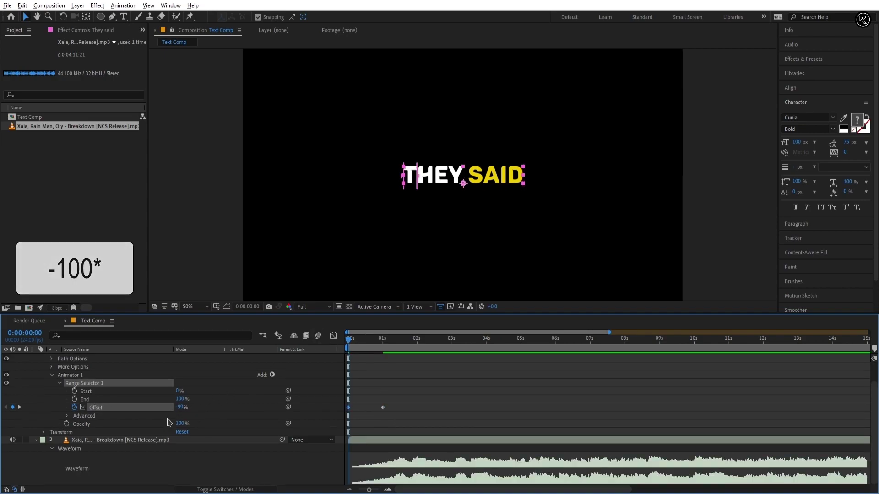
{"action": "left_click_drag", "start_coordinate": [179, 424], "coordinate": [152, 424]}
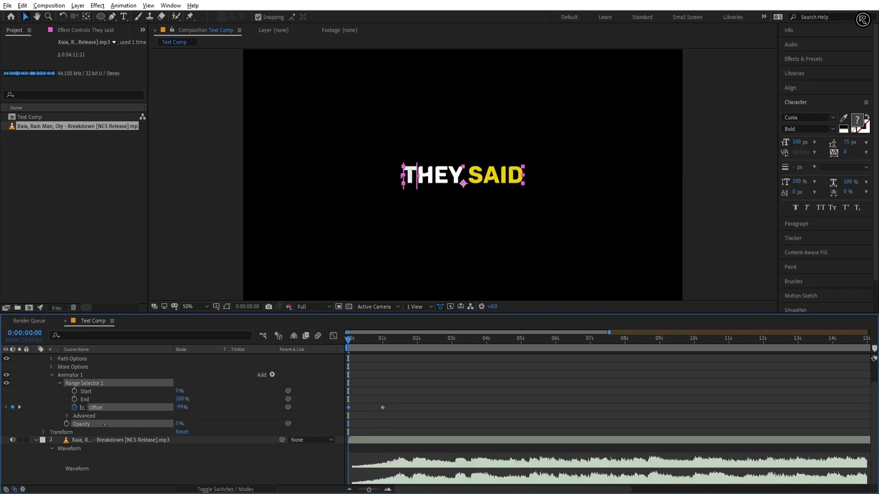
{"action": "mouse_move", "coordinate": [349, 352]}
{"action": "left_mouse_down"}
{"action": "mouse_move", "coordinate": [386, 342]}
{"action": "mouse_move", "coordinate": [348, 342]}
{"action": "left_mouse_up"}
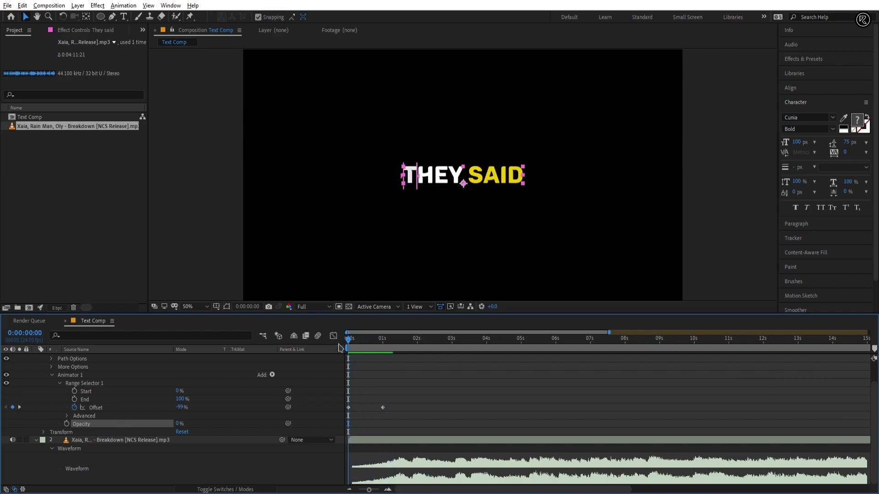
Step: Set the range selector Shape to Ramp Up and preview the fade-in
{"action": "left_click", "coordinate": [67, 417]}
{"action": "scroll", "coordinate": [215, 428], "scroll_direction": "down", "scroll_amount": 2}
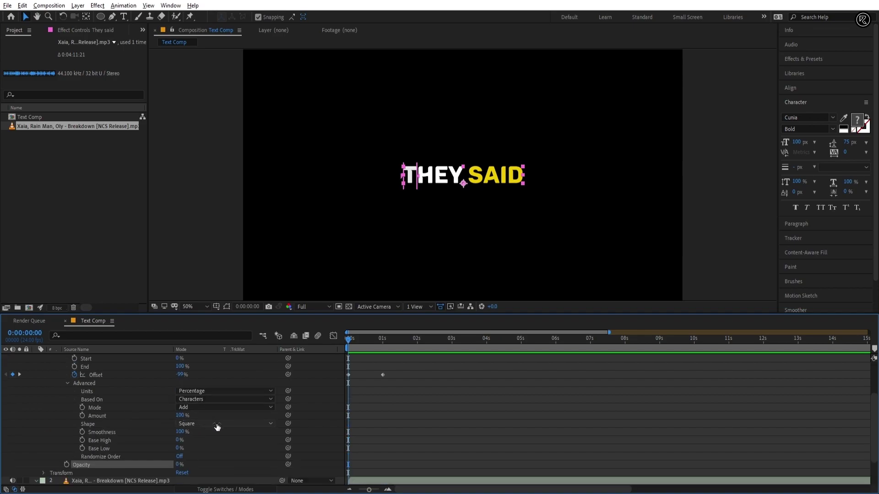
{"action": "left_click", "coordinate": [220, 424]}
{"action": "left_click", "coordinate": [212, 445]}
{"action": "mouse_move", "coordinate": [349, 343]}
{"action": "left_mouse_down"}
{"action": "mouse_move", "coordinate": [382, 343]}
{"action": "mouse_move", "coordinate": [348, 344]}
{"action": "left_mouse_up"}
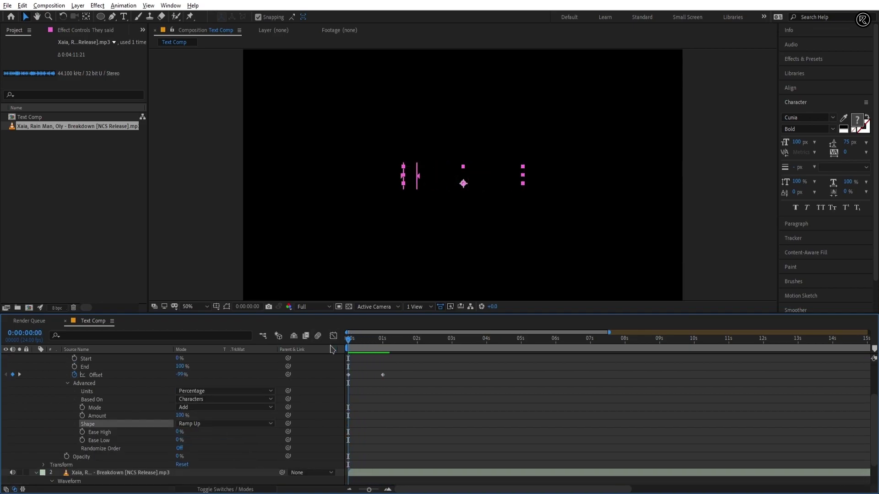
{"action": "left_click_drag", "start_coordinate": [411, 369], "coordinate": [316, 395]}
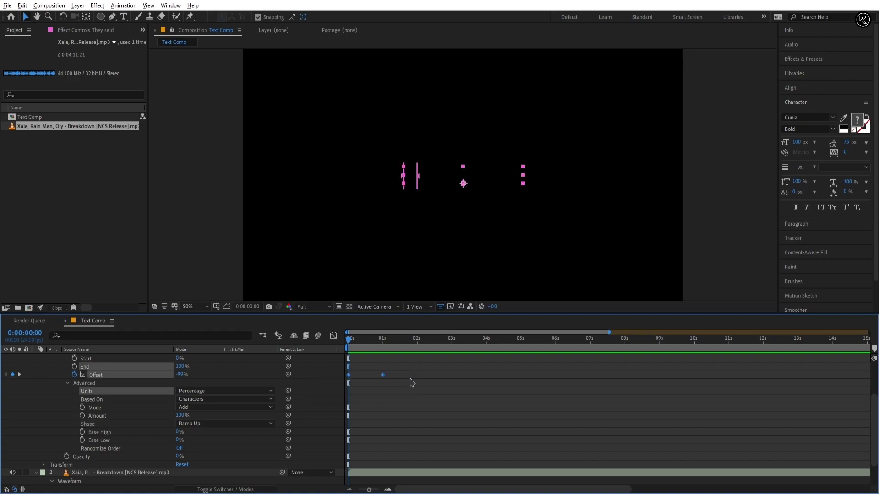
{"action": "key", "text": "space"}
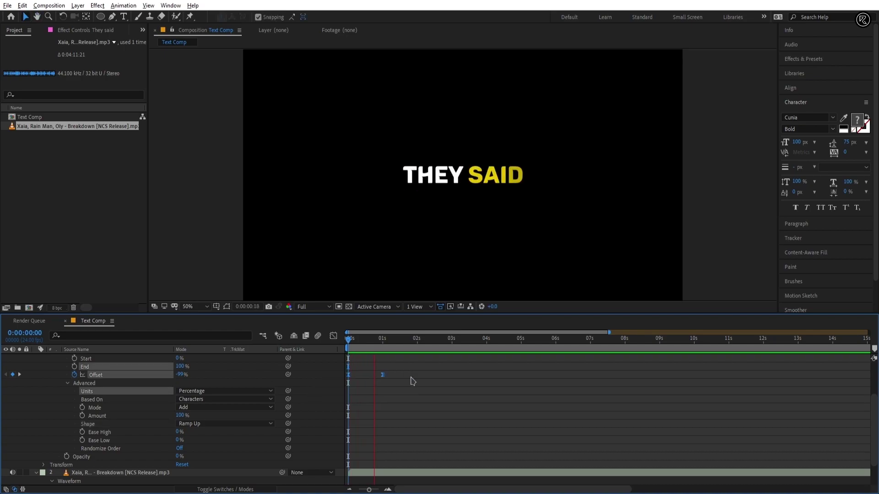
{"action": "key", "text": "space"}
Step: Add a Blur property to the text animator set to 50, 50
{"action": "scroll", "coordinate": [404, 357], "scroll_direction": "up", "scroll_amount": 2}
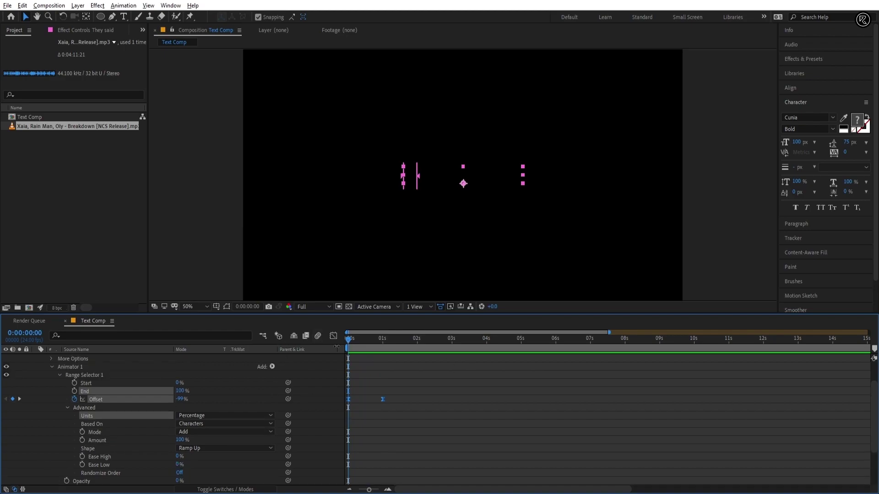
{"action": "left_click", "coordinate": [272, 367]}
{"action": "mouse_move", "coordinate": [294, 370]}
{"action": "left_click", "coordinate": [343, 375]}
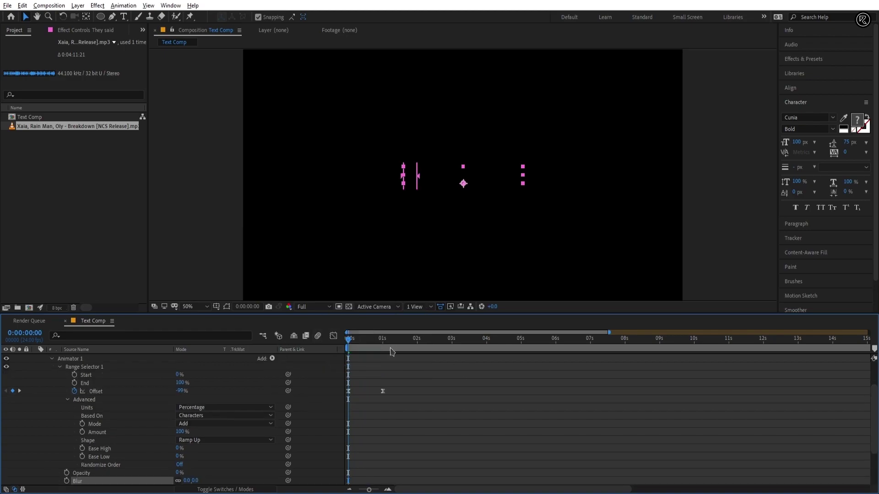
{"action": "left_click", "coordinate": [359, 342]}
{"action": "left_click_drag", "start_coordinate": [361, 346], "coordinate": [365, 343]}
{"action": "scroll", "coordinate": [198, 466], "scroll_direction": "down", "scroll_amount": 3}
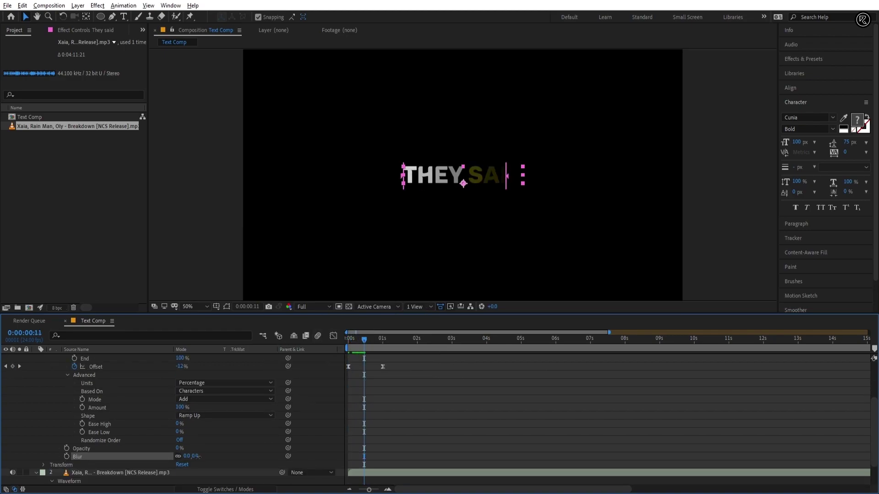
{"action": "left_click_drag", "start_coordinate": [199, 456], "coordinate": [210, 462]}
{"action": "left_click", "coordinate": [200, 457]}
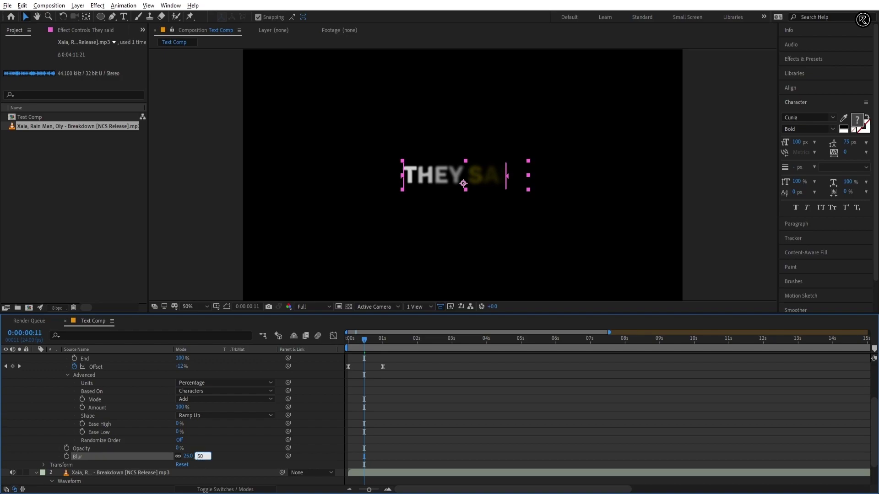
{"action": "type", "text": "50"}
{"action": "key", "text": "Return"}
Step: Preview the blurred letter reveal from the first frame
{"action": "key", "text": "Home"}
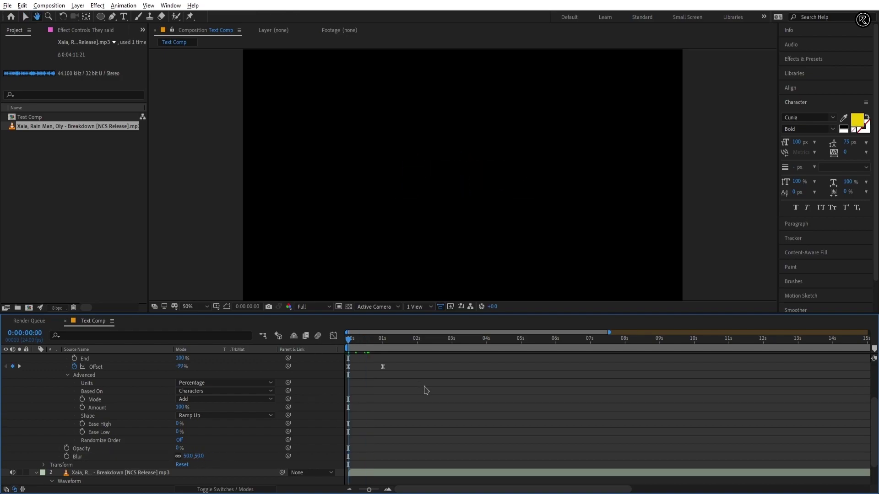
{"action": "key", "text": "space"}
{"action": "key", "text": "space"}
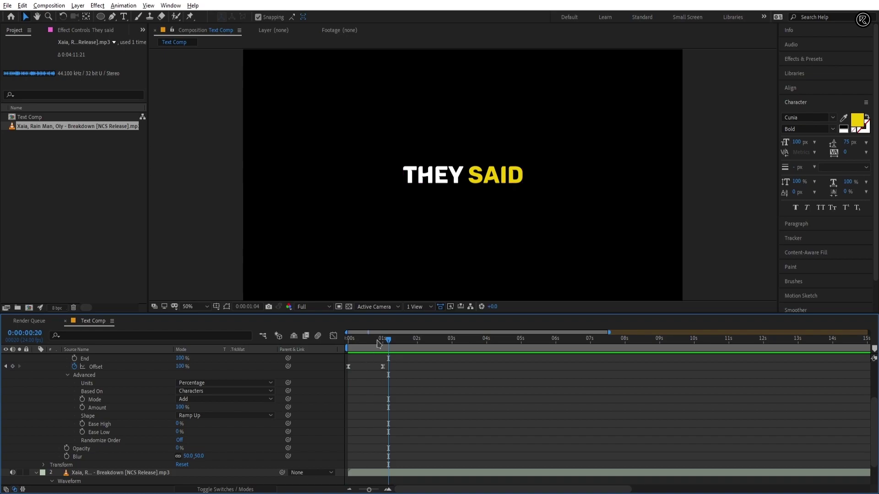
{"action": "key", "text": "Home"}
{"action": "key", "text": "space"}
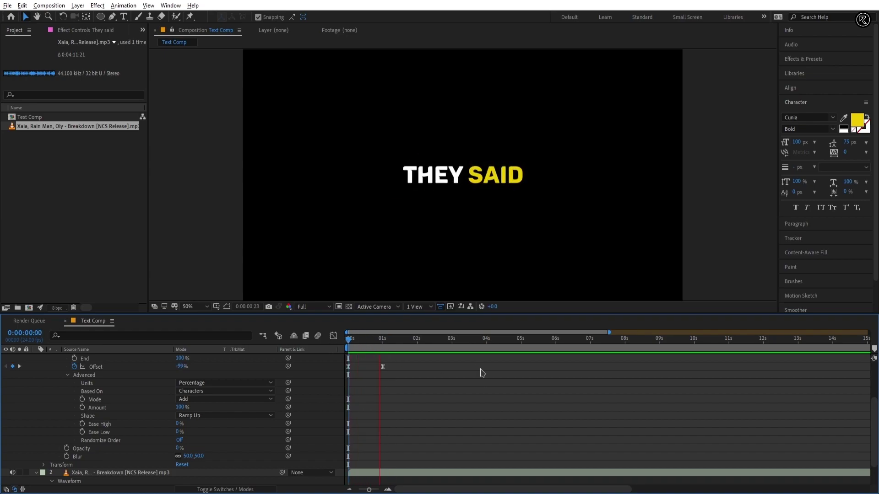
{"action": "key", "text": "space"}
{"action": "left_click_drag", "start_coordinate": [357, 340], "coordinate": [346, 342]}
{"action": "scroll", "coordinate": [67, 382], "scroll_direction": "up", "scroll_amount": 2}
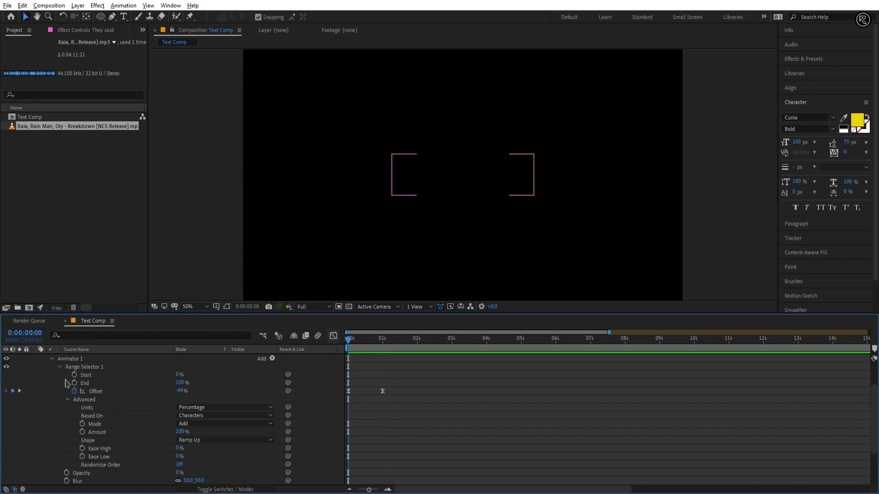
Step: Add a Tracking animator to the They said text layer
{"action": "scroll", "coordinate": [267, 388], "scroll_direction": "up", "scroll_amount": 1}
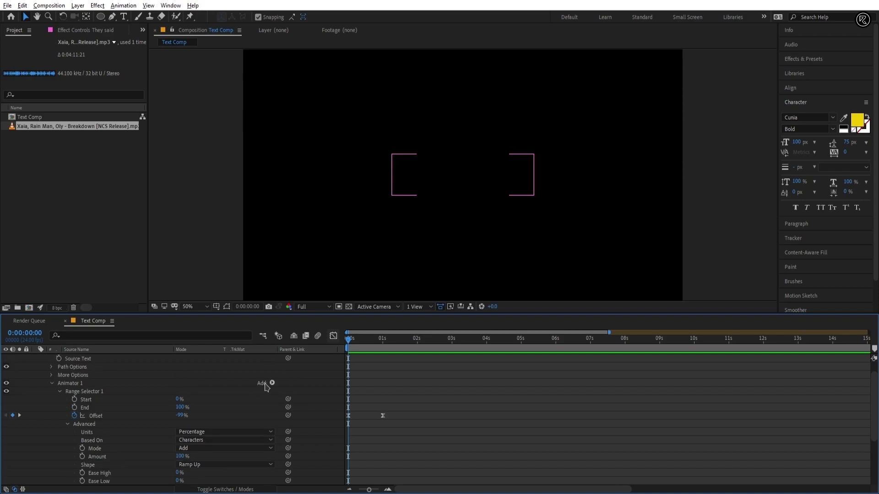
{"action": "scroll", "coordinate": [267, 388], "scroll_direction": "up", "scroll_amount": 1}
{"action": "left_click", "coordinate": [110, 357]}
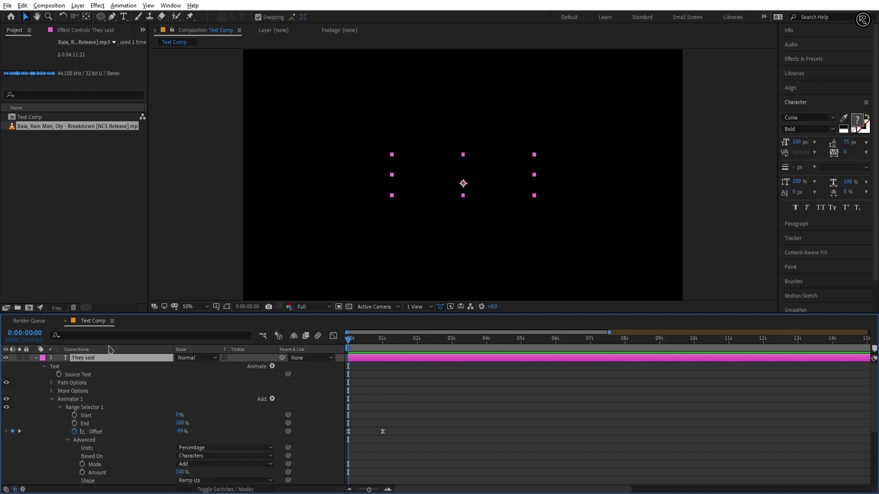
{"action": "left_click", "coordinate": [117, 5]}
{"action": "mouse_move", "coordinate": [172, 134]}
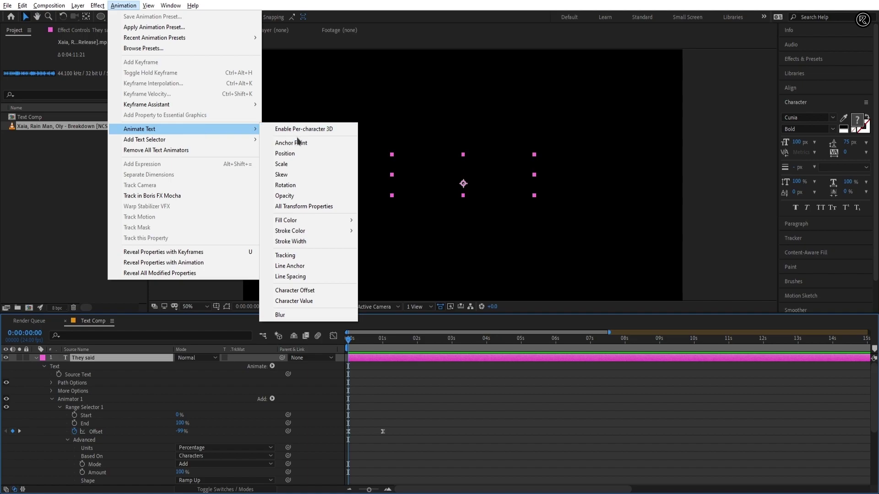
{"action": "left_click", "coordinate": [300, 255]}
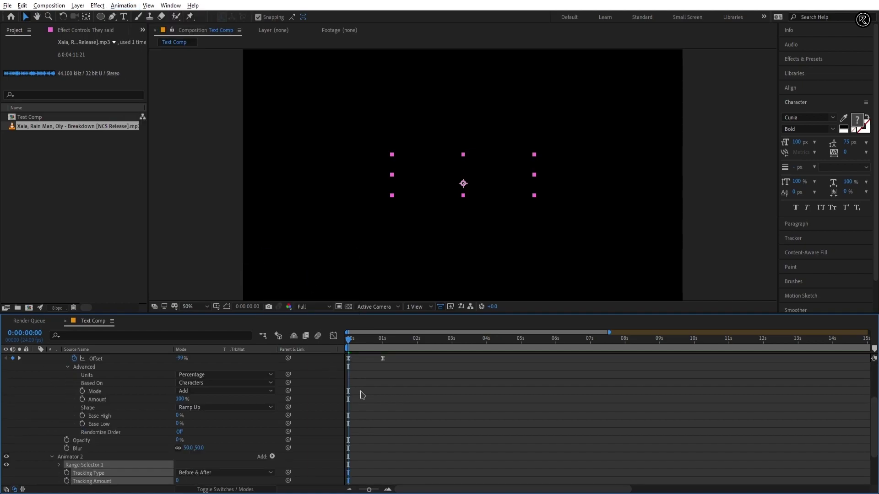
Step: Keyframe Tracking Amount at 0 at 0s and -5 at 1s
{"action": "scroll", "coordinate": [394, 403], "scroll_direction": "down", "scroll_amount": 1}
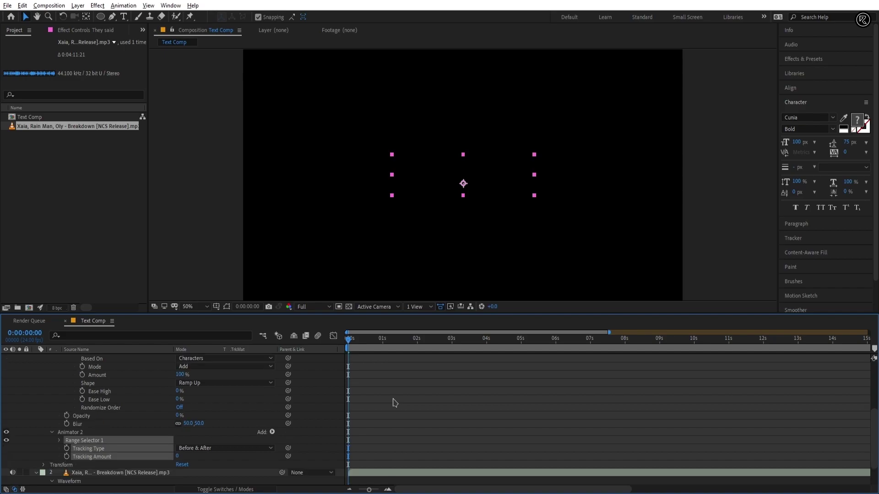
{"action": "left_click", "coordinate": [66, 448]}
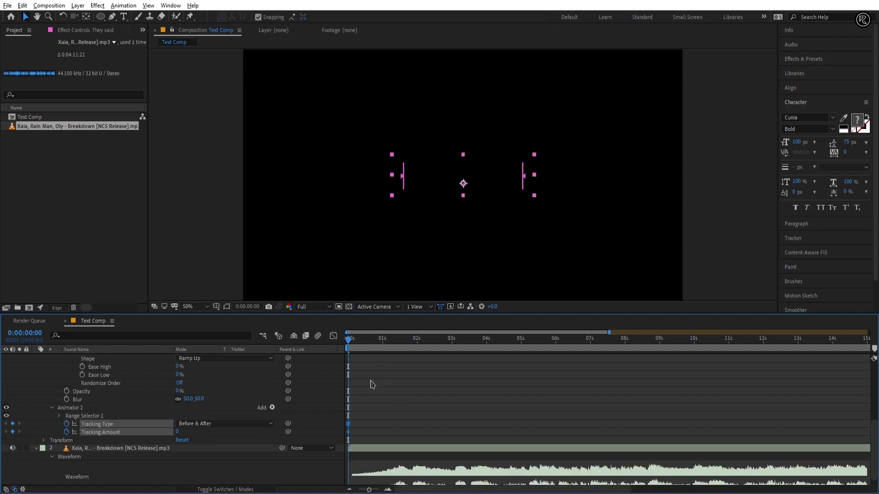
{"action": "left_click_drag", "start_coordinate": [376, 347], "coordinate": [383, 347]}
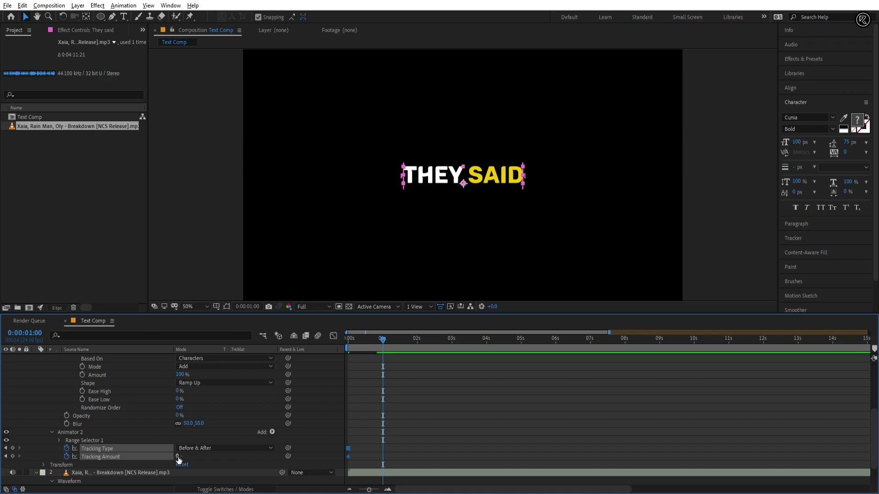
{"action": "left_click_drag", "start_coordinate": [178, 460], "coordinate": [179, 456]}
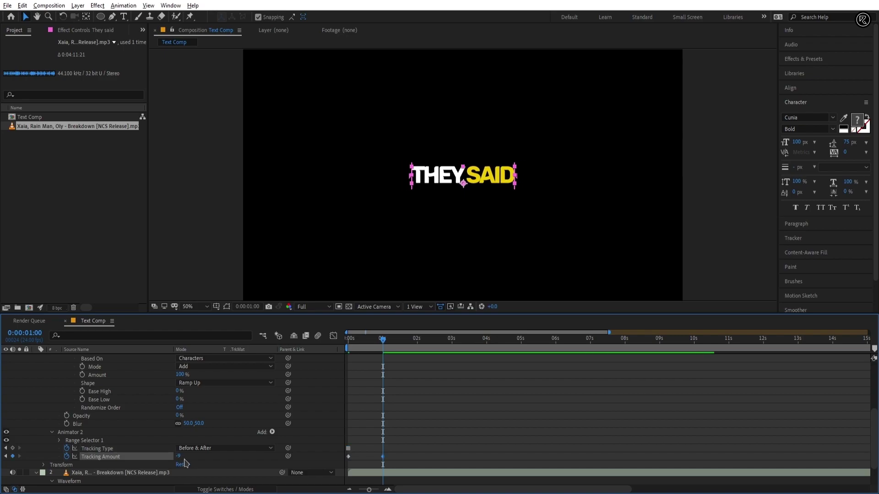
{"action": "left_click", "coordinate": [182, 455]}
{"action": "type", "text": "-5"}
{"action": "key", "text": "Return"}
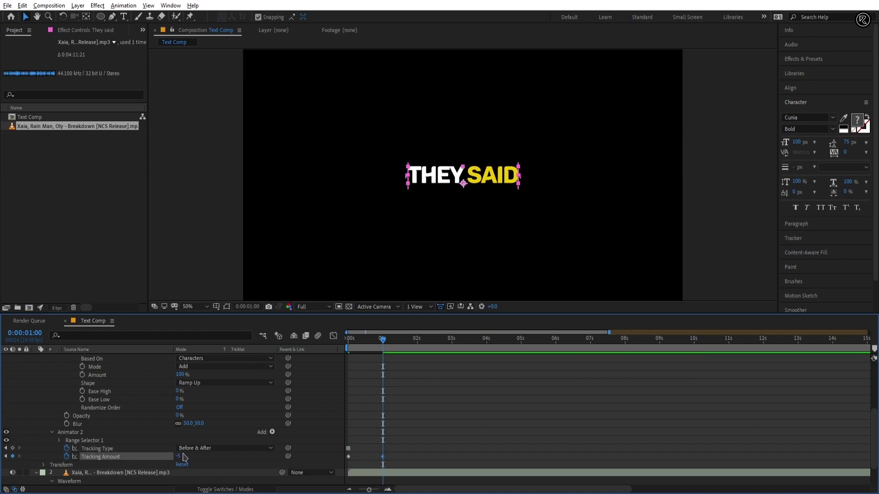
{"action": "key", "text": "Home"}
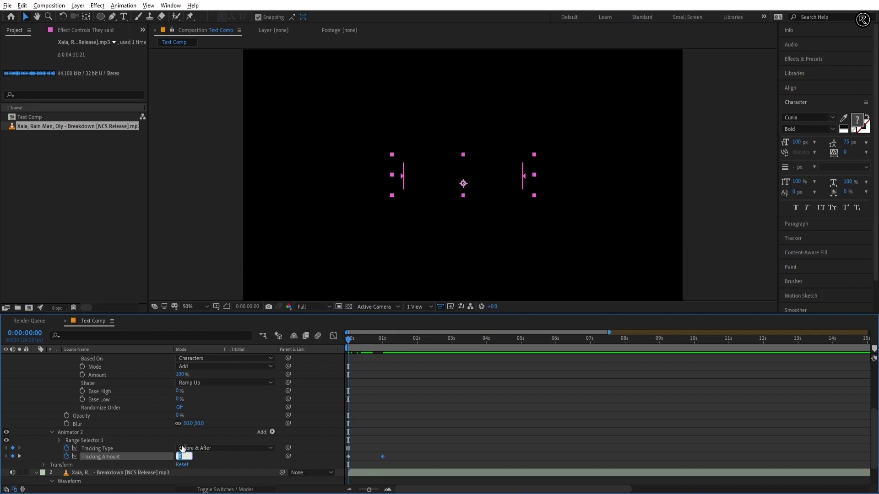
Step: Set the They said layer's Scale to 110%
{"action": "left_click_drag", "start_coordinate": [349, 340], "coordinate": [390, 344]}
{"action": "scroll", "coordinate": [430, 424], "scroll_direction": "up", "scroll_amount": 5}
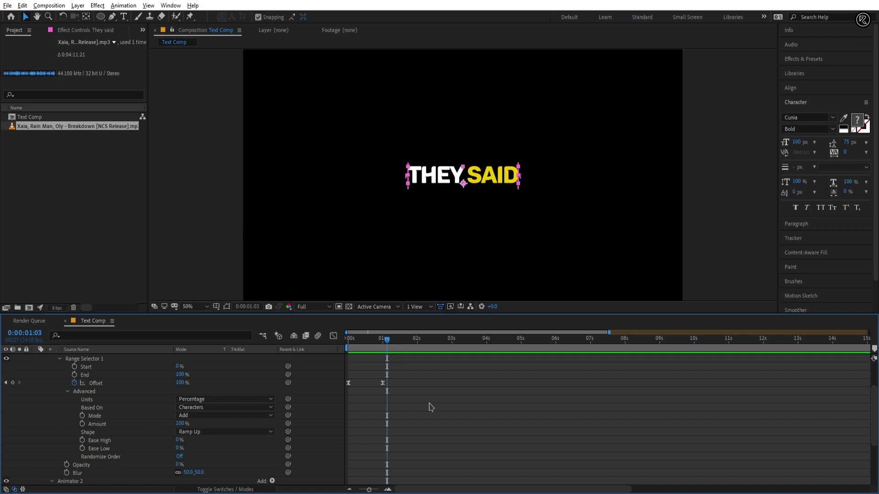
{"action": "left_click", "coordinate": [434, 403]}
{"action": "left_click", "coordinate": [436, 358]}
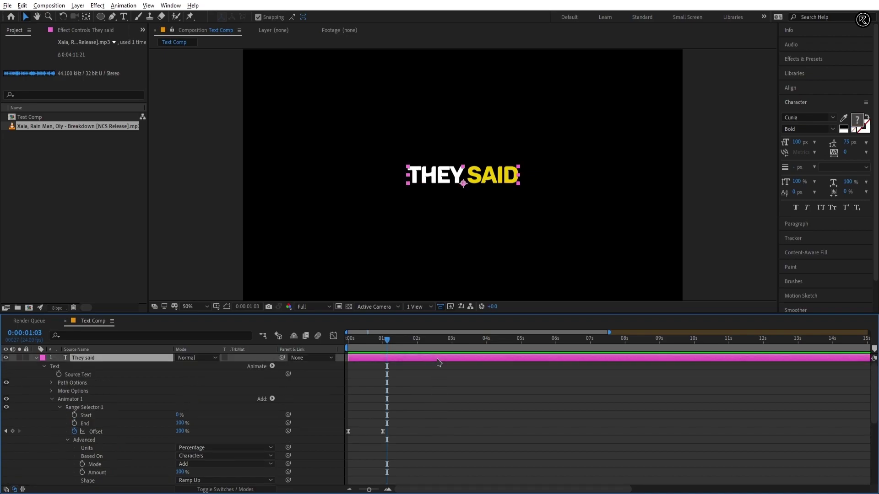
{"action": "key", "text": "u"}
{"action": "key", "text": "u"}
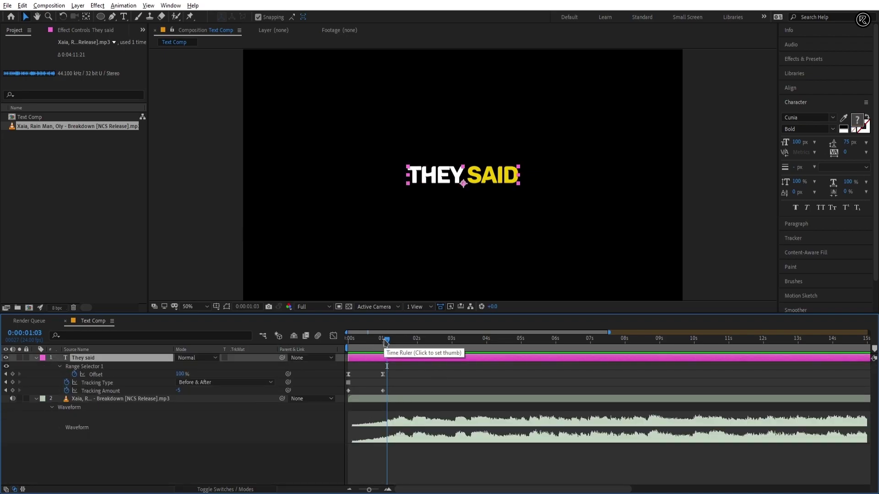
{"action": "key", "text": "s"}
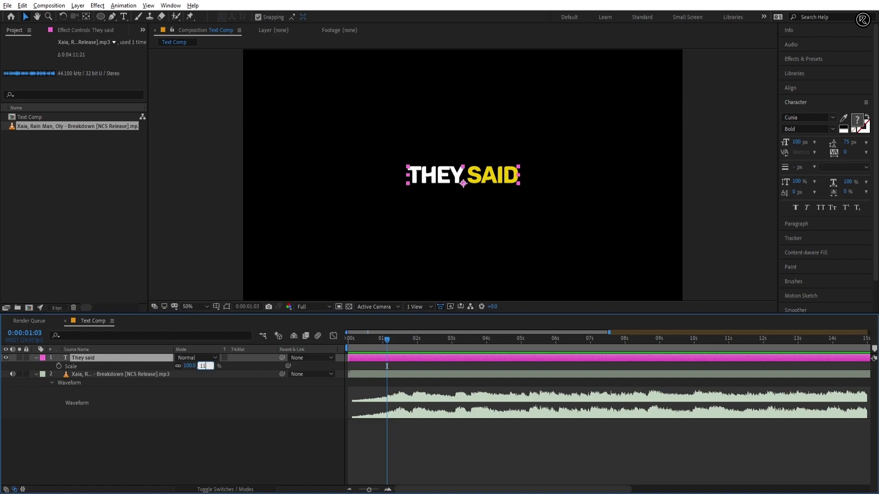
{"action": "key", "text": "Return"}
Step: Align the text layer to the vertical centre of the composition and preview it
{"action": "left_click", "coordinate": [801, 88]}
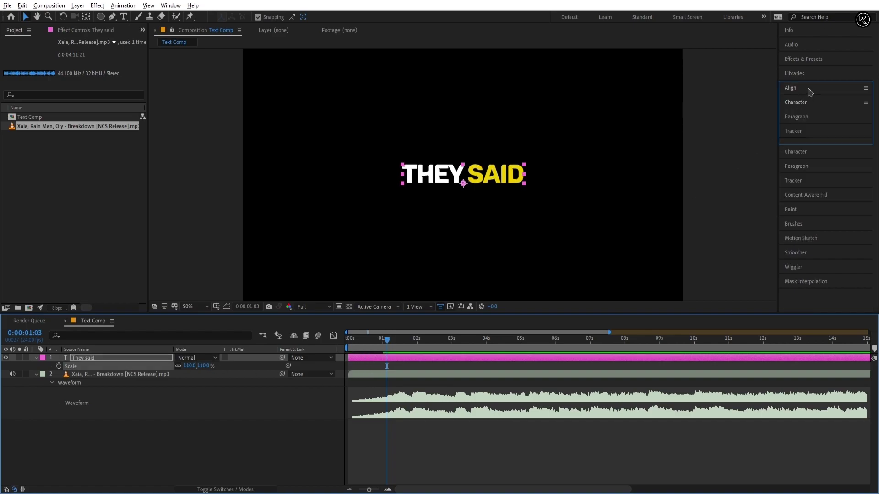
{"action": "left_click", "coordinate": [848, 113]}
{"action": "left_click", "coordinate": [540, 387]}
{"action": "key", "text": "Home"}
{"action": "key", "text": "space"}
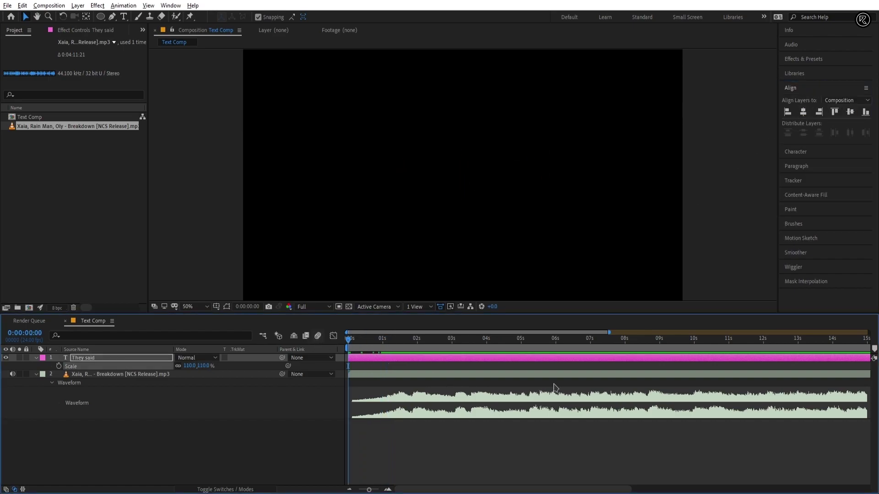
{"action": "key", "text": "space"}
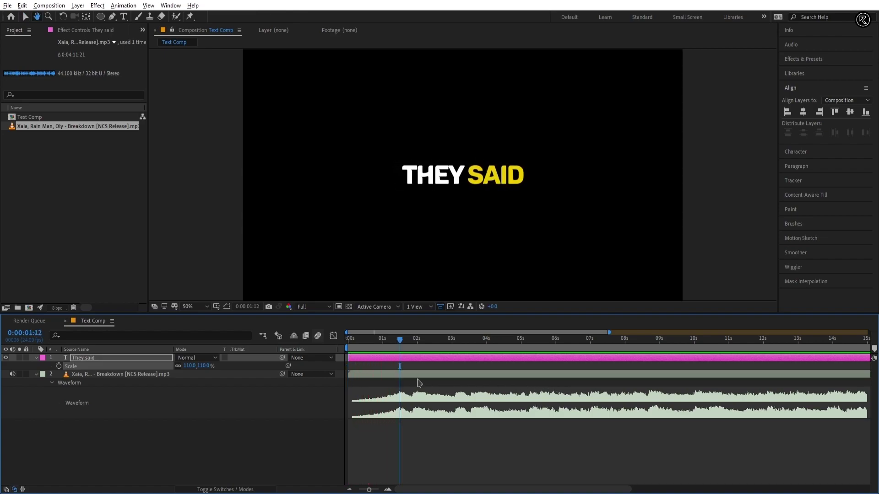
{"action": "key", "text": "u"}
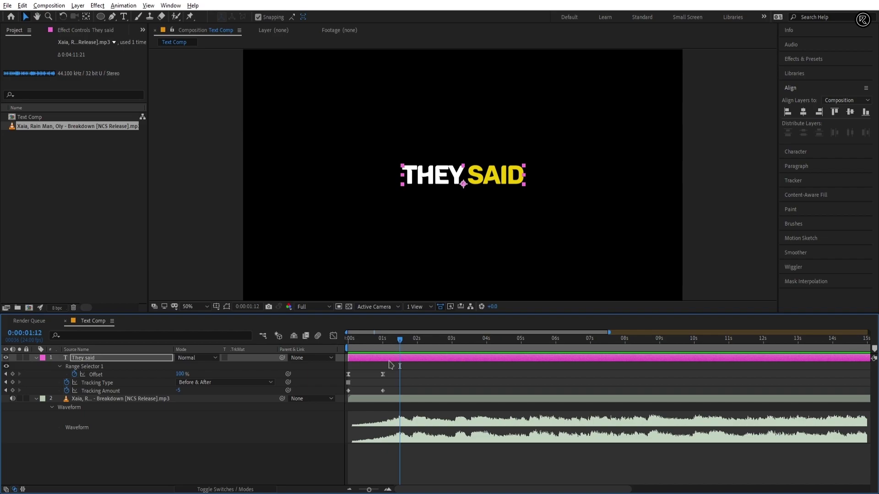
Step: Slide the They said layer and its keyframes to start around 1:03
{"action": "scroll", "coordinate": [384, 443], "scroll_direction": "up", "scroll_amount": 3}
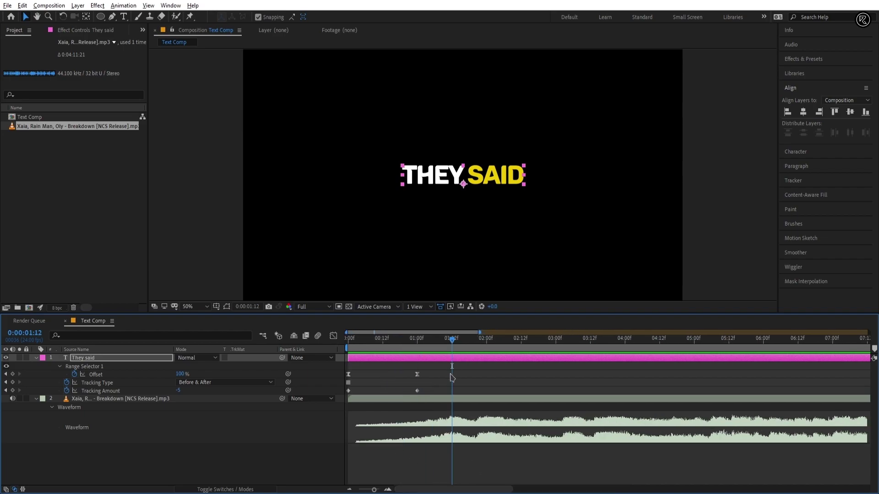
{"action": "left_click", "coordinate": [415, 341]}
{"action": "left_click", "coordinate": [414, 358]}
{"action": "left_click", "coordinate": [442, 347]}
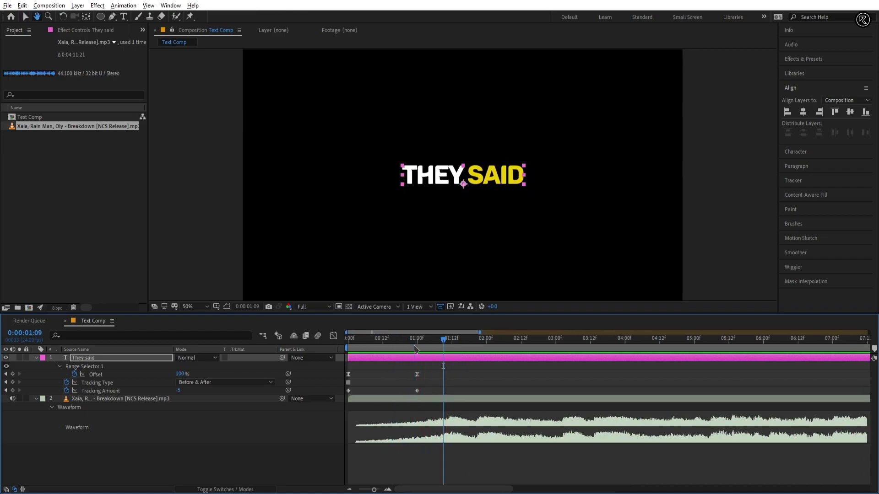
{"action": "left_click", "coordinate": [435, 346]}
{"action": "left_click_drag", "start_coordinate": [434, 346], "coordinate": [383, 341]}
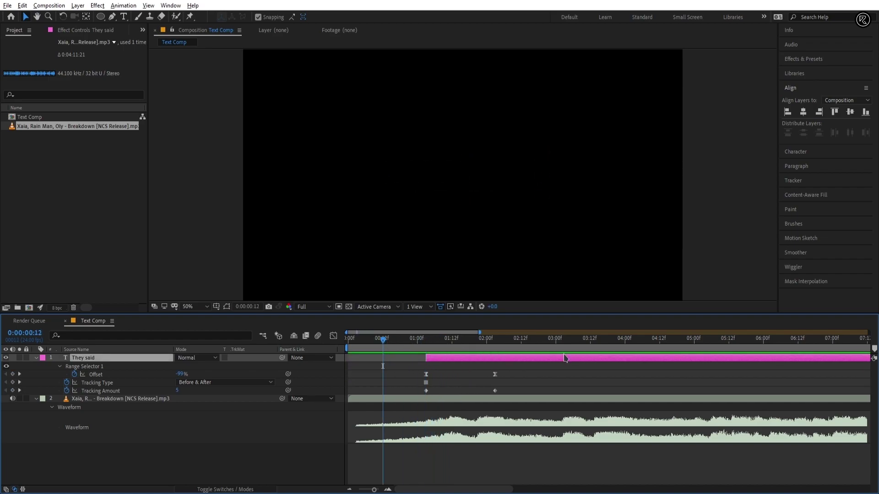
Step: Preview the delayed text reveal, ending with the playhead near 2:05
{"action": "key", "text": "space"}
{"action": "key", "text": "space"}
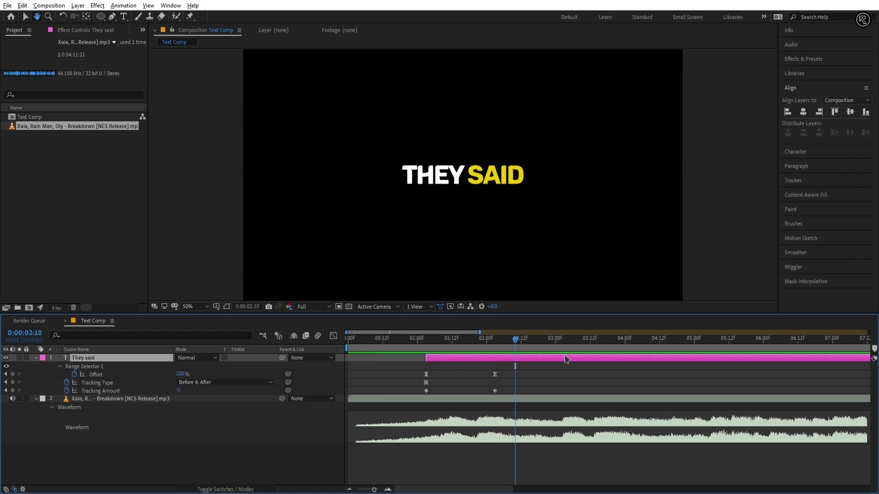
{"action": "left_click_drag", "start_coordinate": [515, 341], "coordinate": [406, 341]}
{"action": "key", "text": "space"}
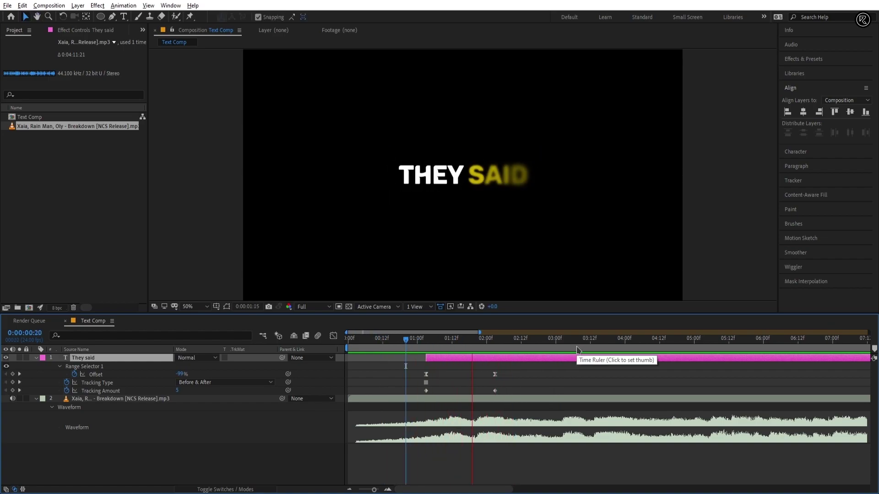
{"action": "key", "text": "space"}
{"action": "left_click_drag", "start_coordinate": [509, 348], "coordinate": [501, 344]}
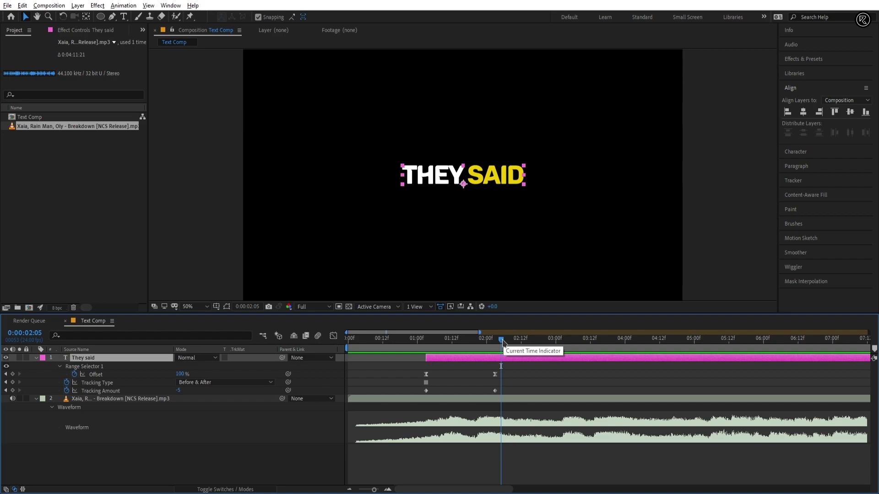
Step: Duplicate the They said layer and place the playhead at 3:02
{"action": "left_click_drag", "start_coordinate": [501, 341], "coordinate": [483, 344]}
{"action": "key", "text": "ctrl+d"}
{"action": "key", "text": "space"}
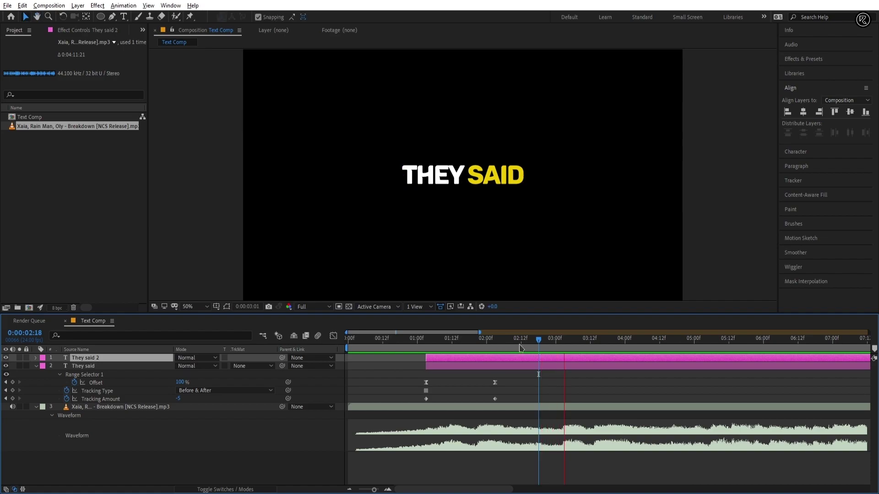
{"action": "left_click_drag", "start_coordinate": [565, 343], "coordinate": [556, 344]}
{"action": "left_click", "coordinate": [562, 341]}
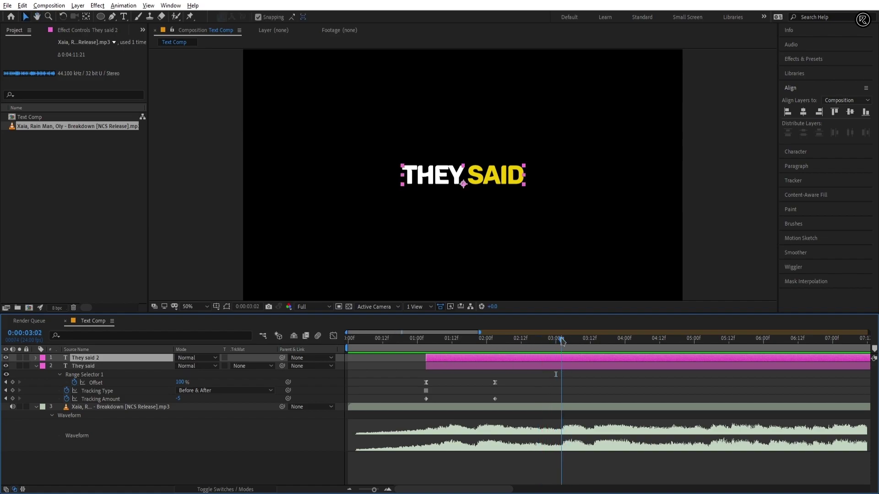
Step: End the original at 3:02, start They said 2 at 3:02, then preview the copy
{"action": "left_click", "coordinate": [434, 365]}
{"action": "key", "text": "alt+bracketright"}
{"action": "key", "text": "ctrl+Up"}
{"action": "key", "text": "alt+bracketleft"}
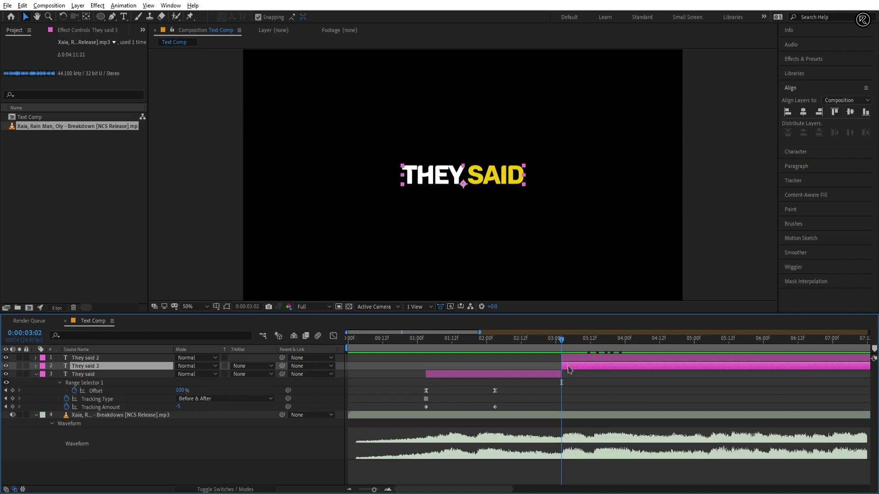
{"action": "left_click", "coordinate": [567, 370]}
{"action": "left_click", "coordinate": [573, 344]}
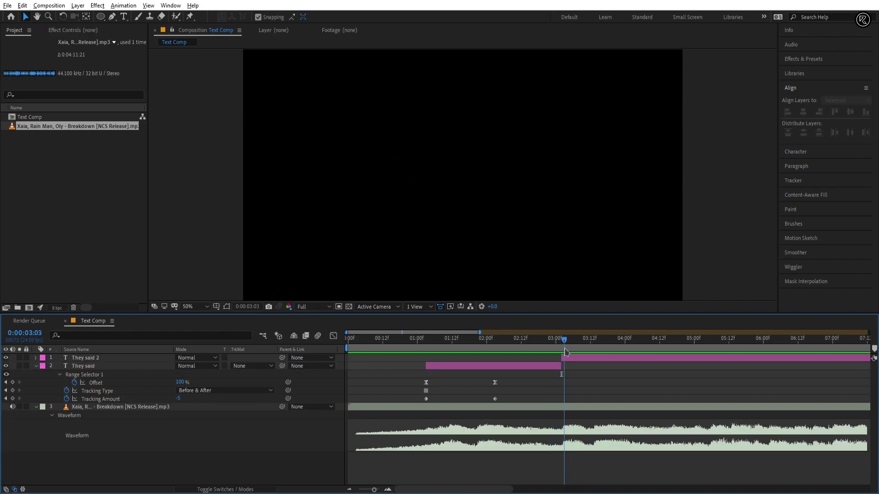
{"action": "left_click", "coordinate": [565, 357]}
{"action": "key", "text": "space"}
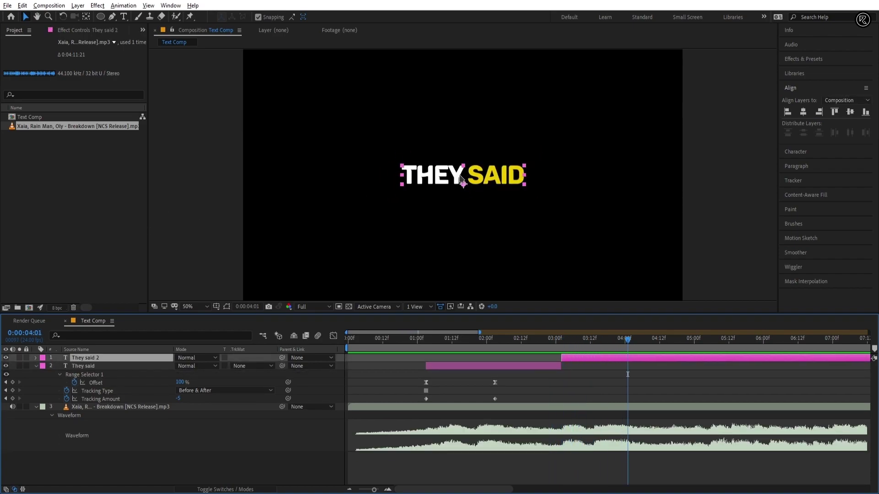
Step: Retype the copied text so it reads DON'T FOLD
{"action": "double_click", "coordinate": [461, 180]}
{"action": "left_click_drag", "start_coordinate": [465, 176], "coordinate": [390, 176]}
{"action": "type", "text": "DON'T"}
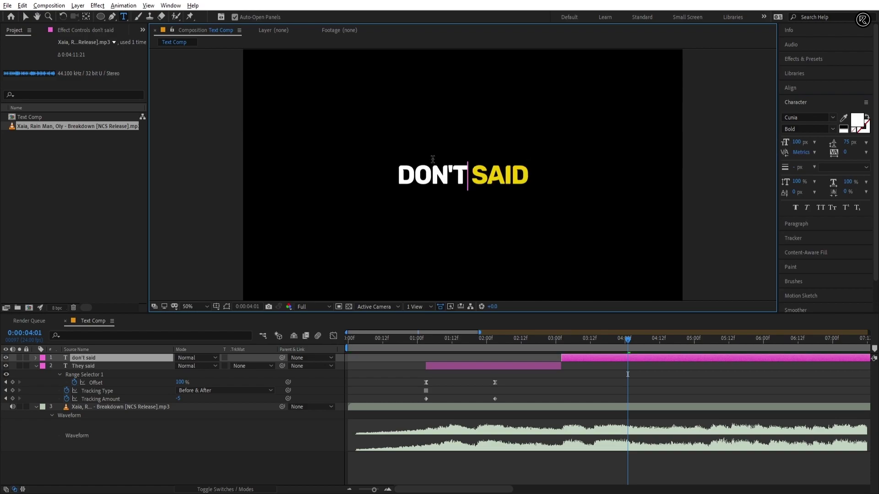
{"action": "left_click_drag", "start_coordinate": [471, 178], "coordinate": [538, 178]}
{"action": "type", "text": "fold"}
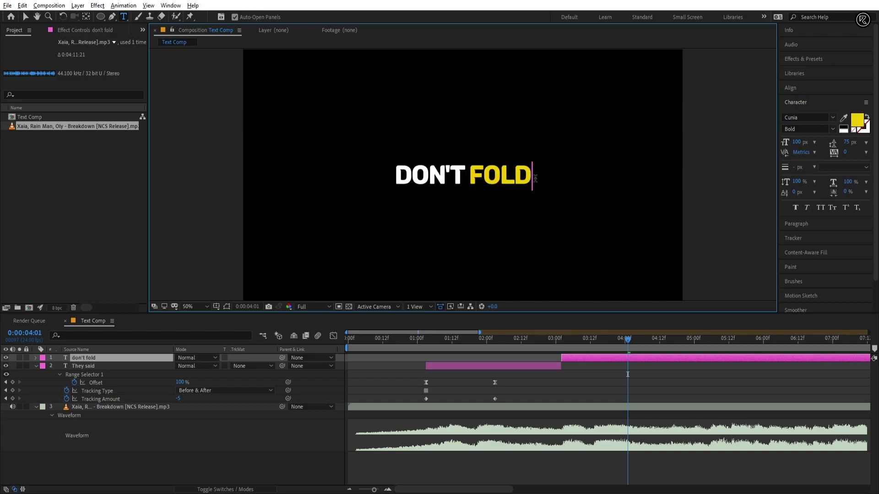
{"action": "left_click", "coordinate": [25, 17]}
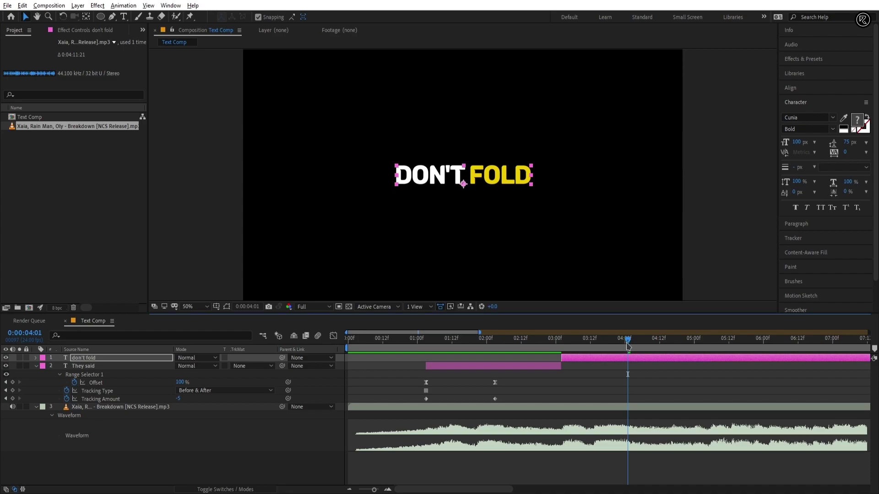
{"action": "left_click_drag", "start_coordinate": [627, 347], "coordinate": [479, 344]}
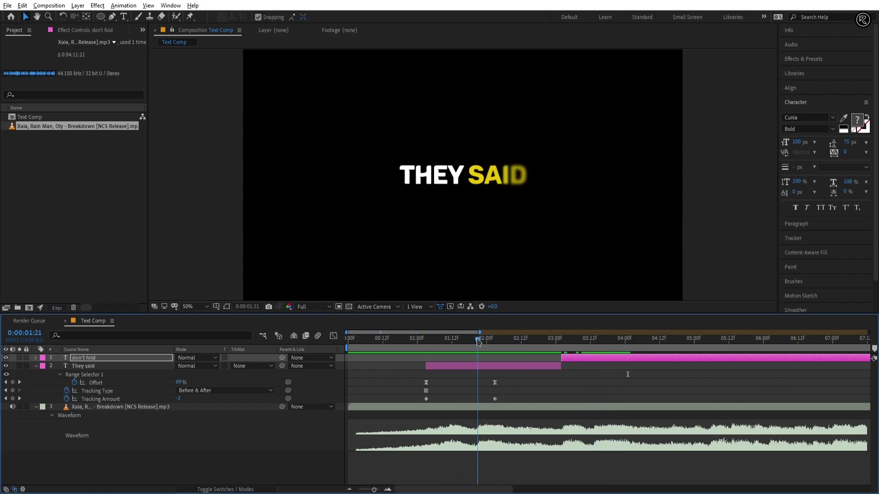
Step: Break THEY SAID into two lines, with THEY above SAID
{"action": "left_click", "coordinate": [478, 366]}
{"action": "left_click", "coordinate": [477, 181]}
{"action": "double_click", "coordinate": [477, 181]}
{"action": "left_click", "coordinate": [467, 176]}
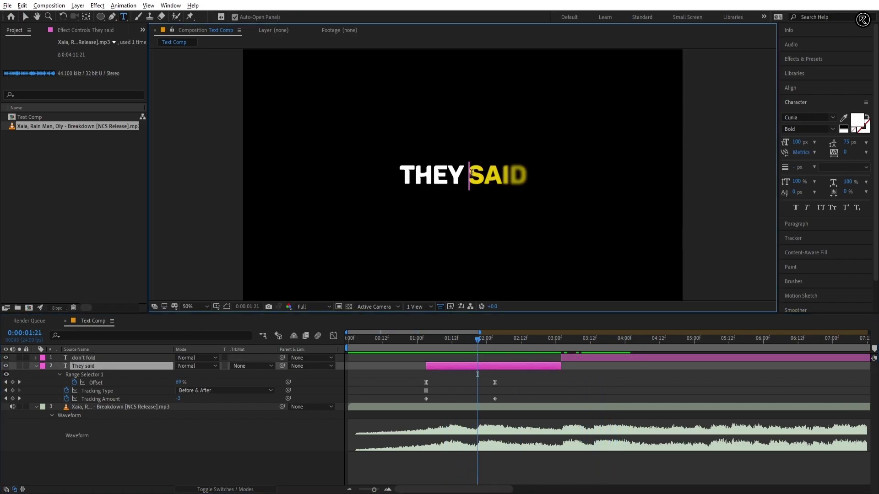
{"action": "key", "text": "BackSpace"}
{"action": "key", "text": "Return"}
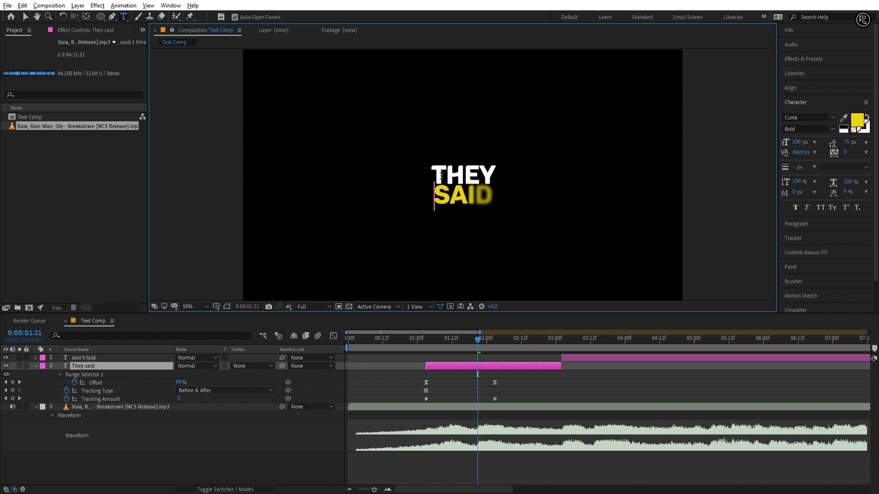
{"action": "key", "text": "Escape"}
{"action": "left_click", "coordinate": [820, 88]}
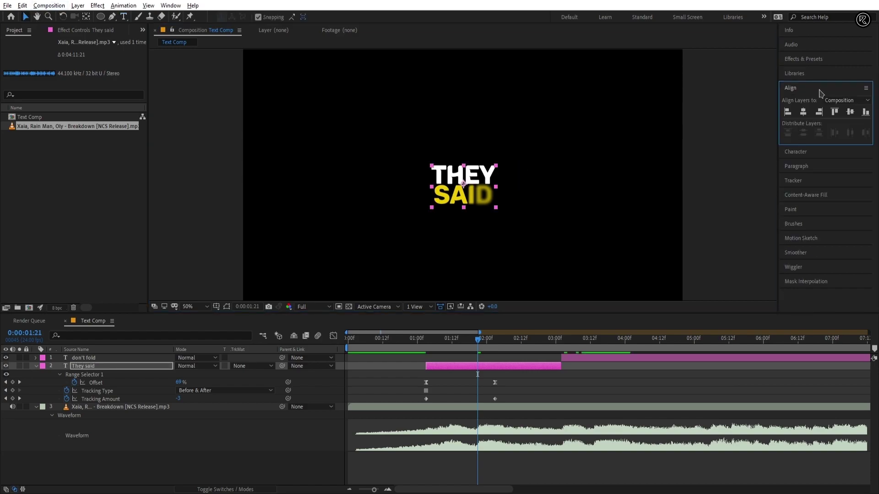
Step: At 3:15, put FOLD on its own line below DON'T
{"action": "left_click", "coordinate": [596, 341]}
{"action": "left_click_drag", "start_coordinate": [596, 344], "coordinate": [598, 344]}
{"action": "left_click", "coordinate": [485, 176]}
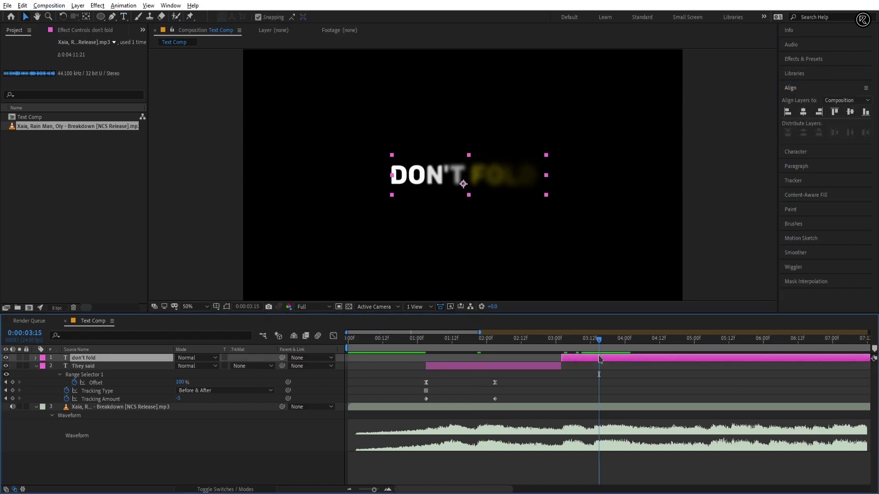
{"action": "double_click", "coordinate": [485, 176]}
{"action": "left_click", "coordinate": [472, 177]}
{"action": "key", "text": "Return"}
{"action": "key", "text": "Escape"}
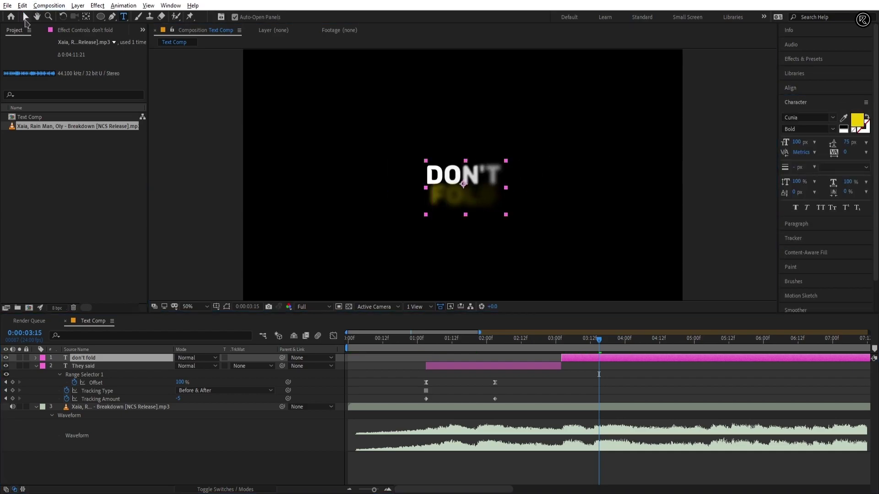
Step: Centre the text horizontally and vertically in the composition, then preview both phrases
{"action": "left_click", "coordinate": [819, 87]}
{"action": "left_click", "coordinate": [803, 112]}
{"action": "left_click", "coordinate": [850, 113]}
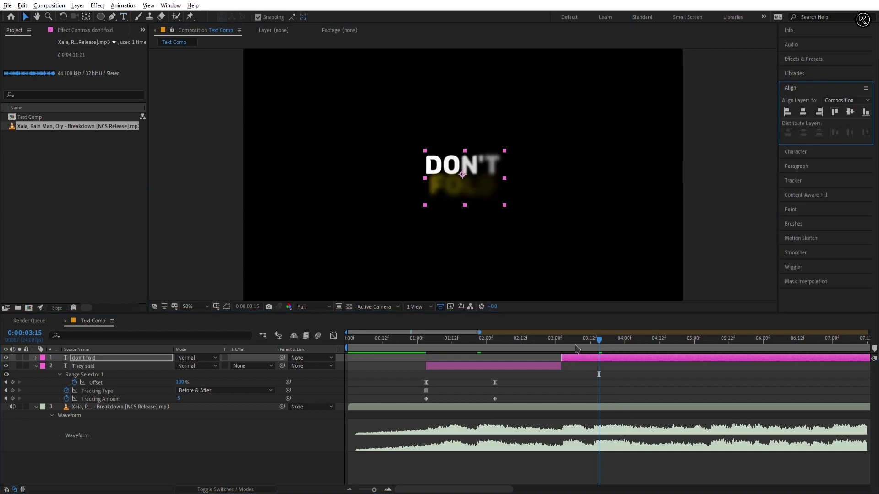
{"action": "key", "text": "space"}
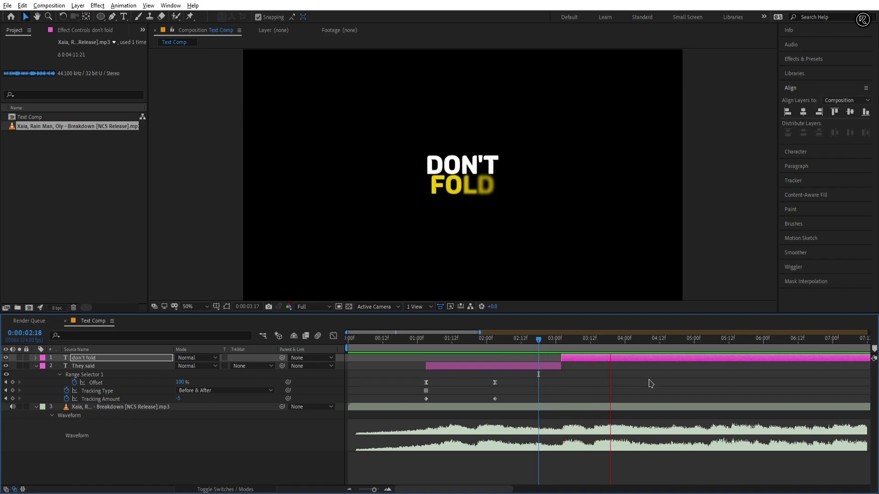
Step: Preview the DON'T FOLD change from about 2:20
{"action": "key", "text": "space"}
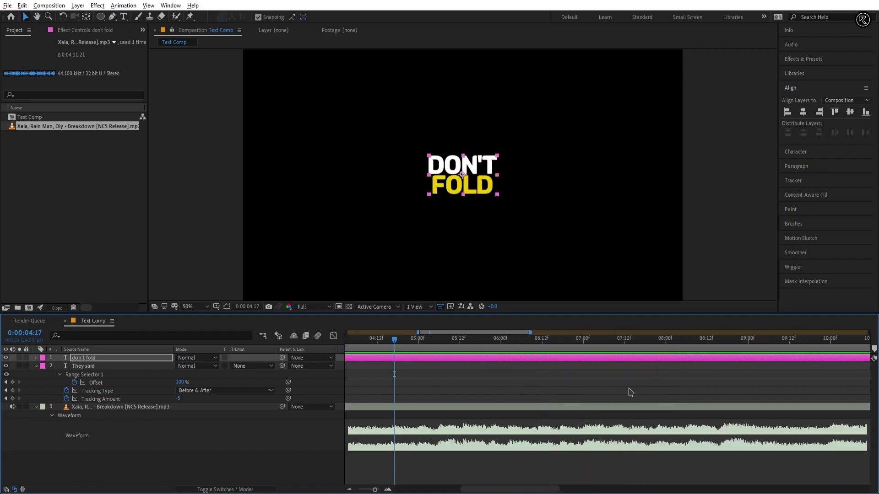
{"action": "scroll", "coordinate": [591, 369], "scroll_direction": "down", "scroll_amount": 3}
{"action": "left_click_drag", "start_coordinate": [457, 344], "coordinate": [422, 346]}
{"action": "key", "text": "space"}
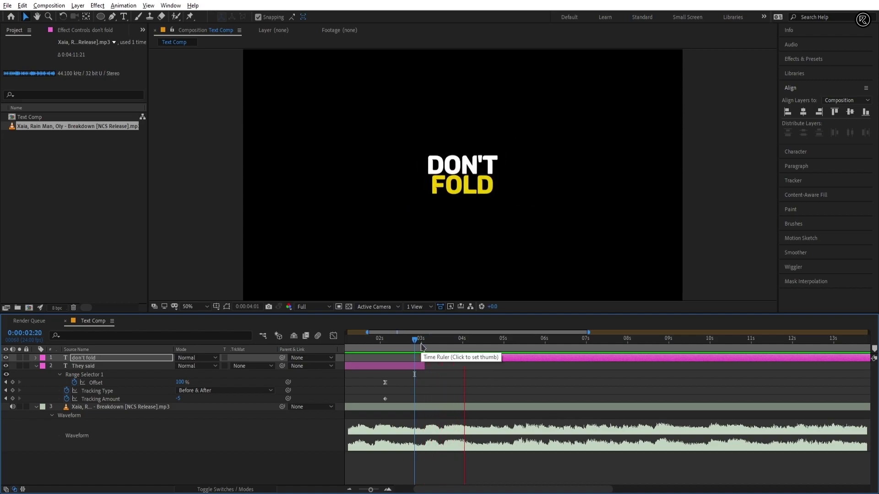
{"action": "key", "text": "space"}
Step: Duplicate don't fold so don't fold 2 starts at 4:07 where the original ends
{"action": "key", "text": "ctrl+d"}
{"action": "key", "text": "alt+bracketleft"}
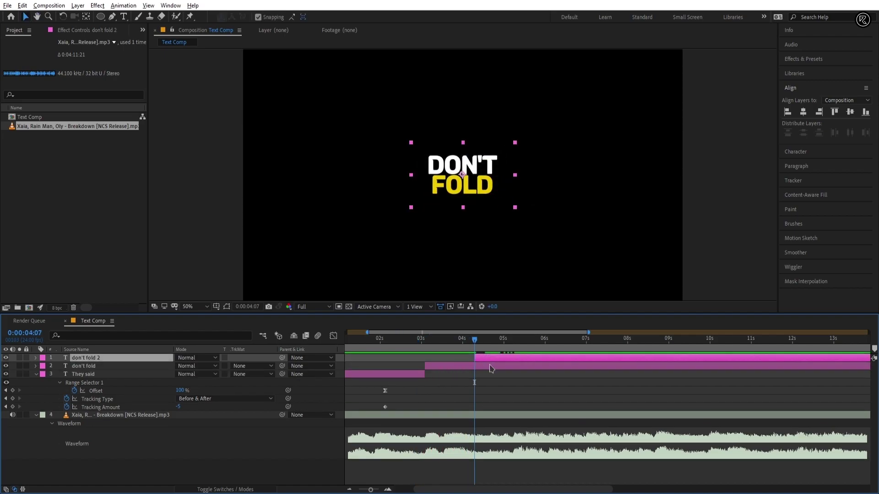
{"action": "left_click", "coordinate": [491, 370]}
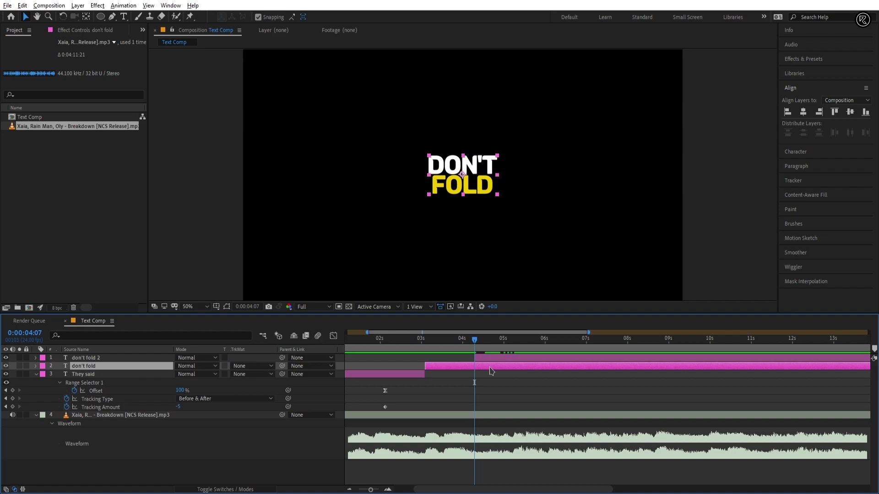
{"action": "key", "text": "alt+bracketright"}
{"action": "left_click", "coordinate": [487, 359]}
{"action": "key", "text": "u"}
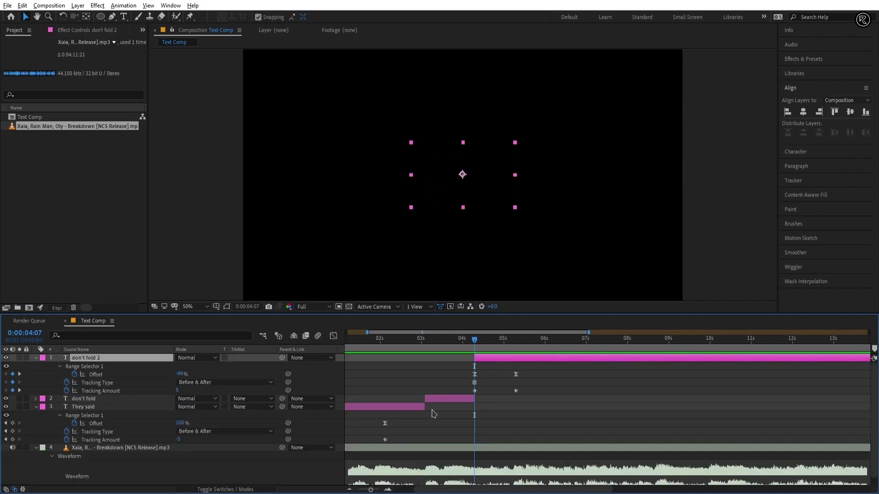
{"action": "left_click", "coordinate": [416, 410]}
{"action": "key", "text": "u"}
{"action": "left_click_drag", "start_coordinate": [481, 346], "coordinate": [519, 343]}
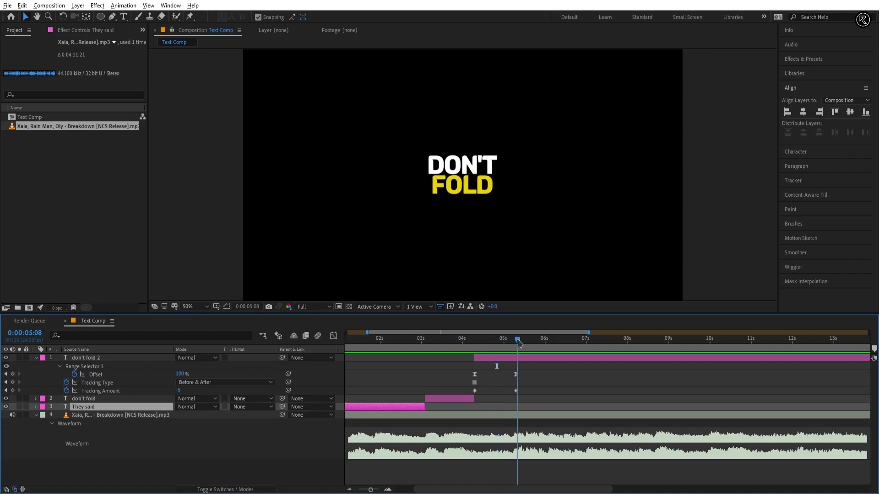
Step: Paste the next lyric into don't fold 2 and break it into four lines
{"action": "double_click", "coordinate": [451, 170]}
{"action": "type", "text": "Don't forget all the things you've been taught you've been told"}
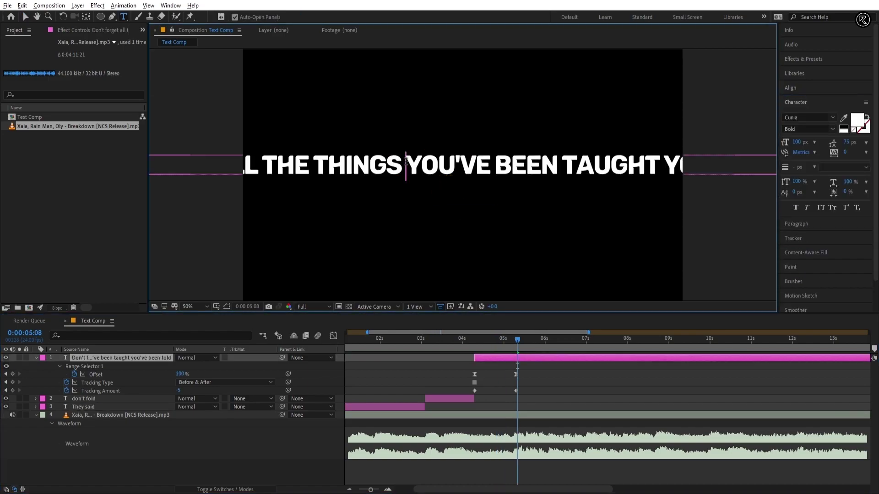
{"action": "key", "text": "Return"}
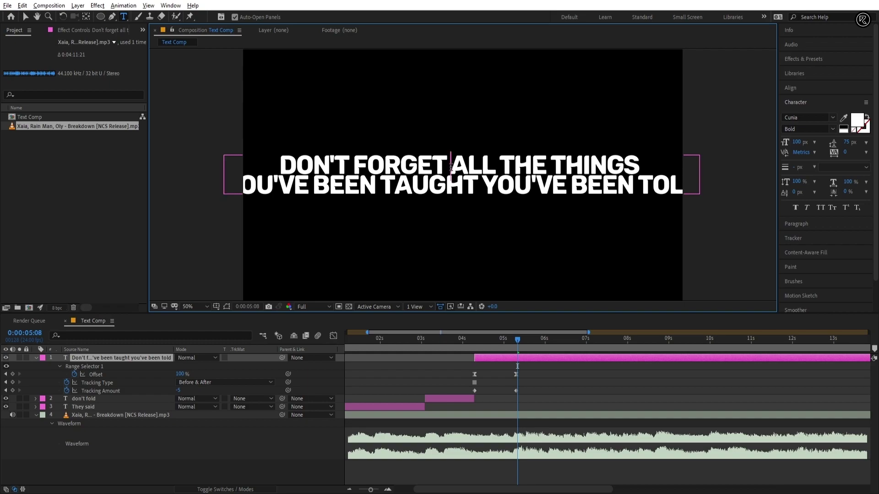
{"action": "key", "text": "Return"}
{"action": "left_click", "coordinate": [476, 205]}
{"action": "key", "text": "Return"}
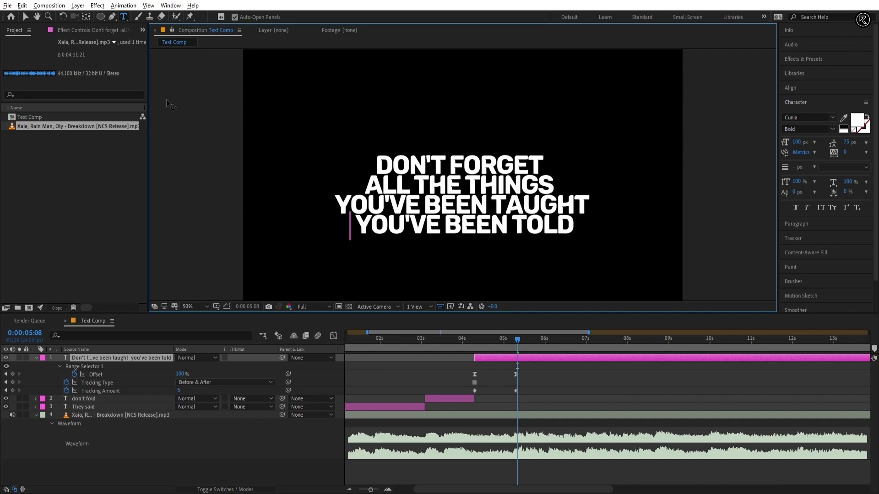
Step: Colour FORGET yellow EECA00, then sample that yellow for THINGS
{"action": "left_click_drag", "start_coordinate": [486, 161], "coordinate": [548, 154]}
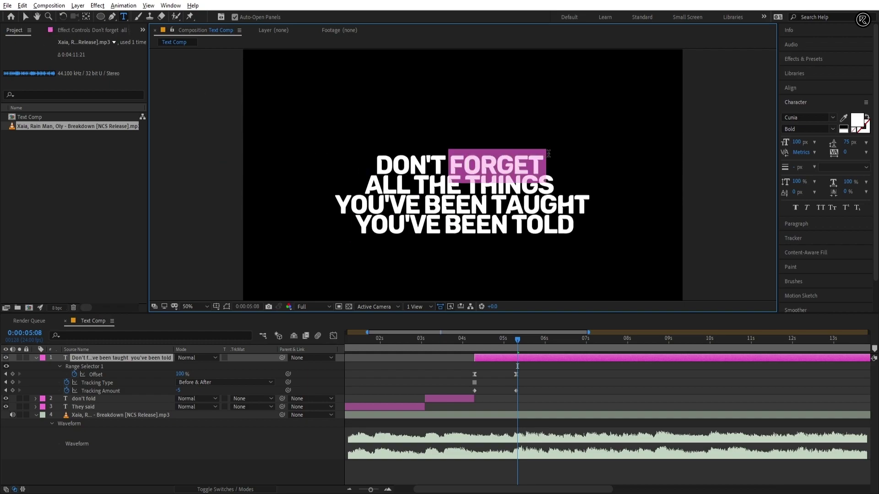
{"action": "left_click", "coordinate": [857, 122]}
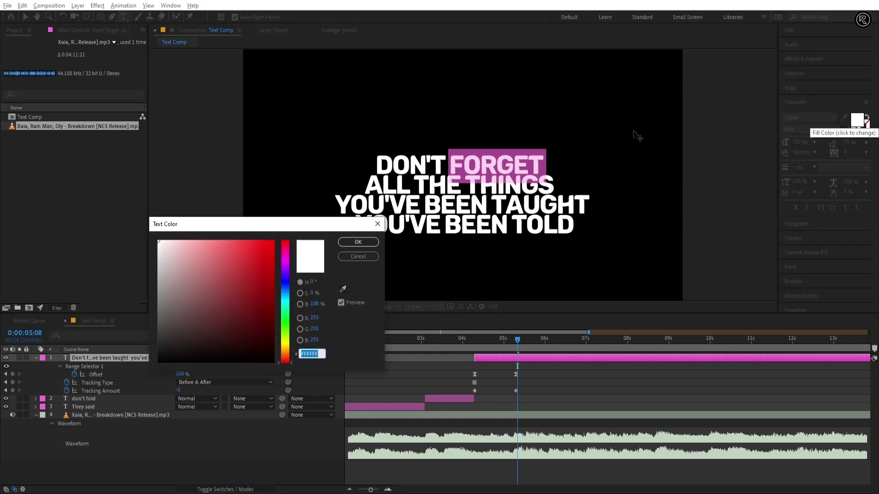
{"action": "type", "text": "EECA00"}
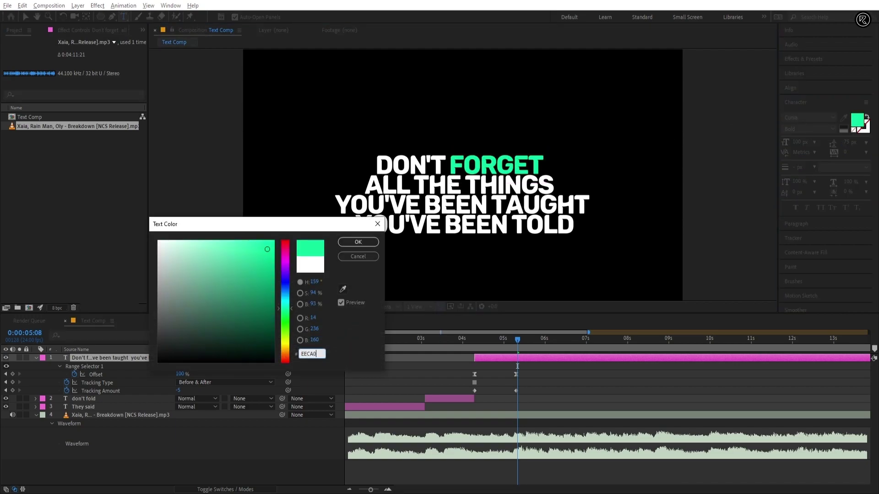
{"action": "left_click", "coordinate": [358, 242]}
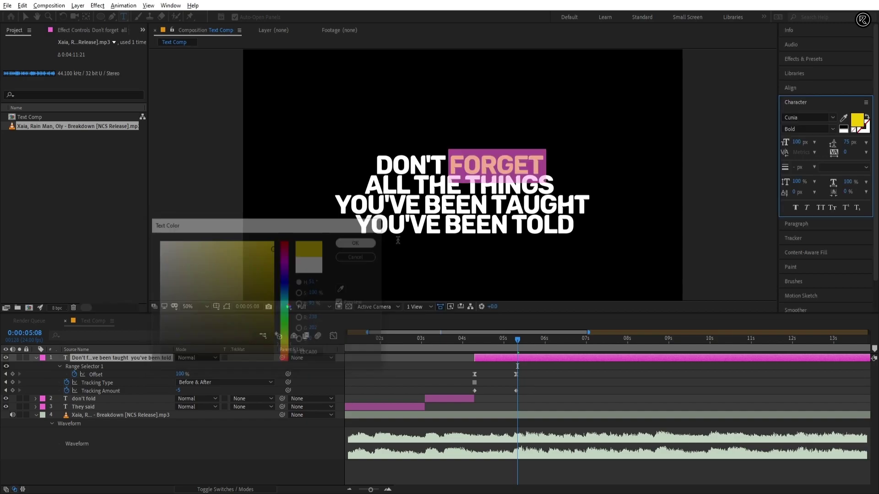
{"action": "double_click", "coordinate": [508, 184]}
{"action": "left_click", "coordinate": [859, 123]}
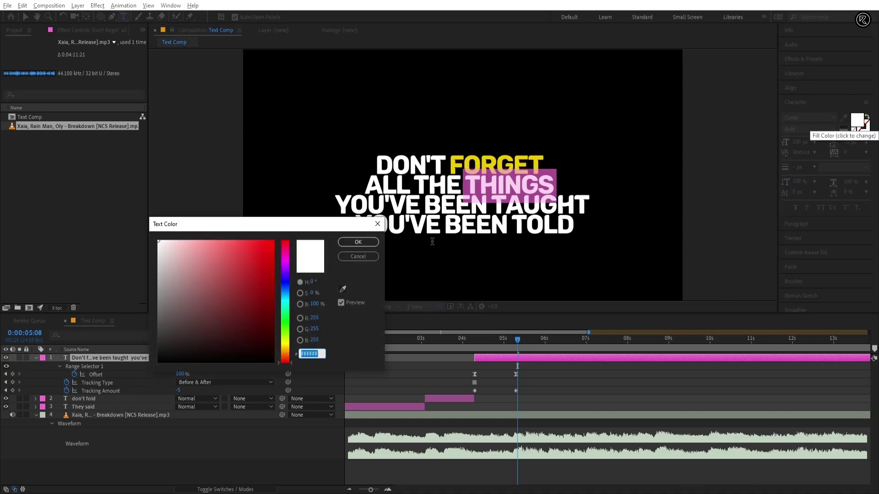
{"action": "left_click", "coordinate": [342, 289]}
{"action": "left_click", "coordinate": [495, 165]}
Step: Apply the same sampled yellow to TAUGHT and TOLD
{"action": "left_click", "coordinate": [357, 242]}
{"action": "left_click_drag", "start_coordinate": [489, 204], "coordinate": [595, 203]}
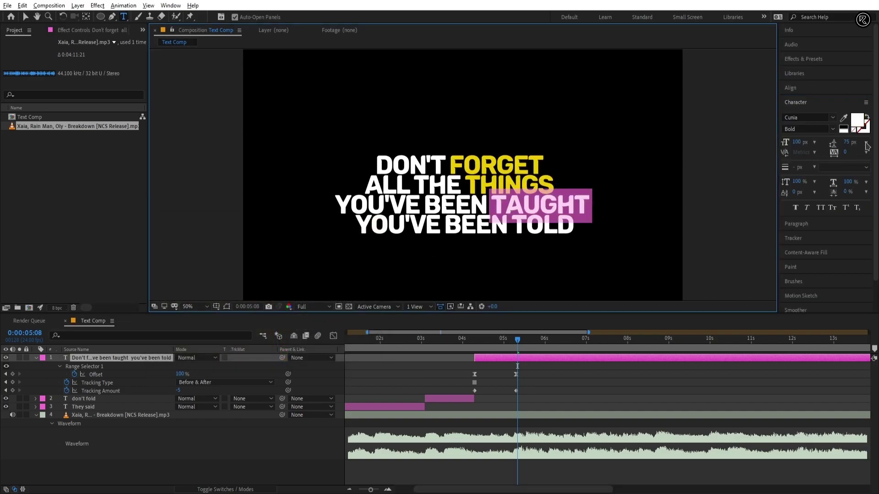
{"action": "left_click", "coordinate": [857, 120]}
{"action": "left_click", "coordinate": [347, 289]}
{"action": "left_click", "coordinate": [504, 182]}
{"action": "left_click", "coordinate": [357, 242]}
{"action": "left_click_drag", "start_coordinate": [510, 226], "coordinate": [575, 225]}
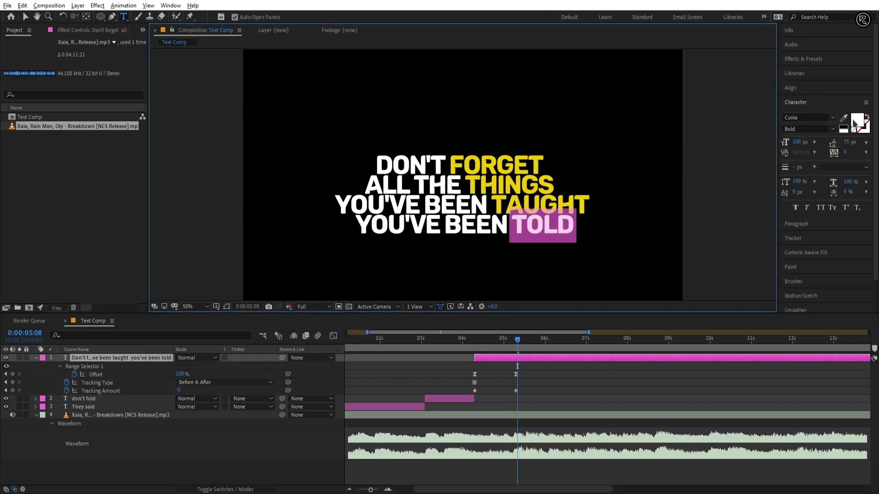
{"action": "left_click", "coordinate": [857, 120]}
{"action": "left_click", "coordinate": [347, 288]}
{"action": "left_click", "coordinate": [579, 205]}
{"action": "left_click", "coordinate": [357, 243]}
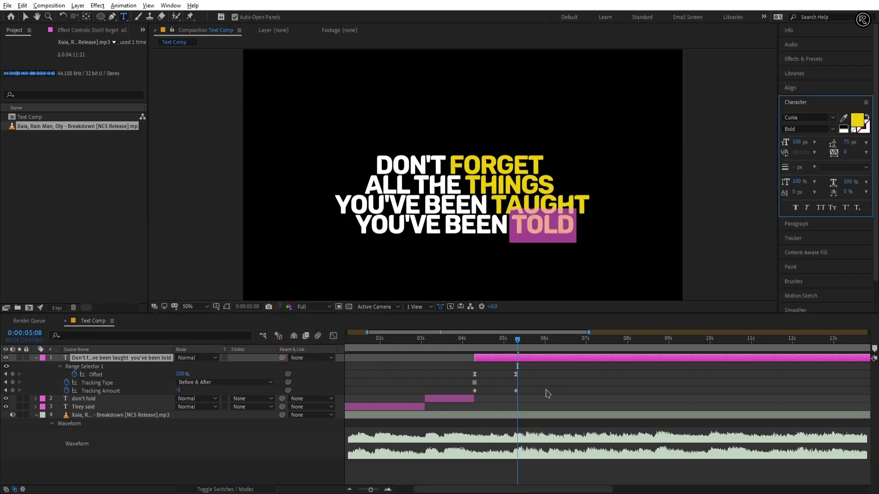
Step: Preview the current text reveal animation from 3:20
{"action": "left_click", "coordinate": [456, 340]}
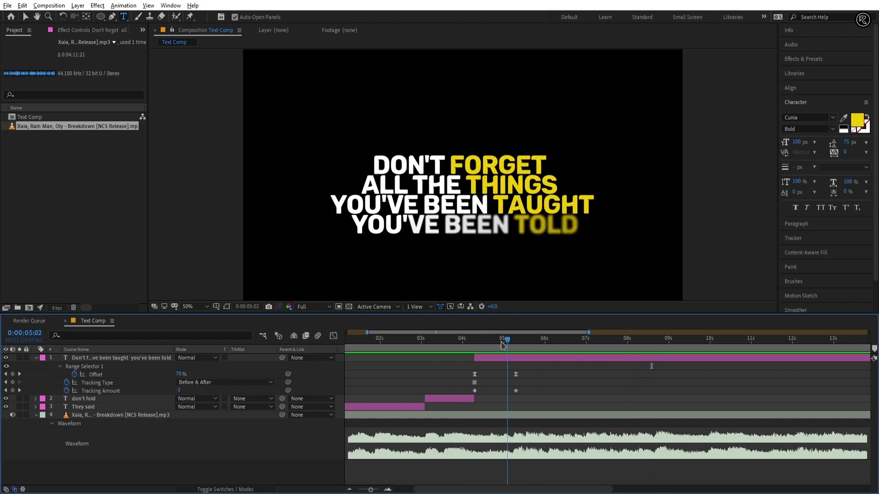
{"action": "key", "text": "space"}
{"action": "key", "text": "space"}
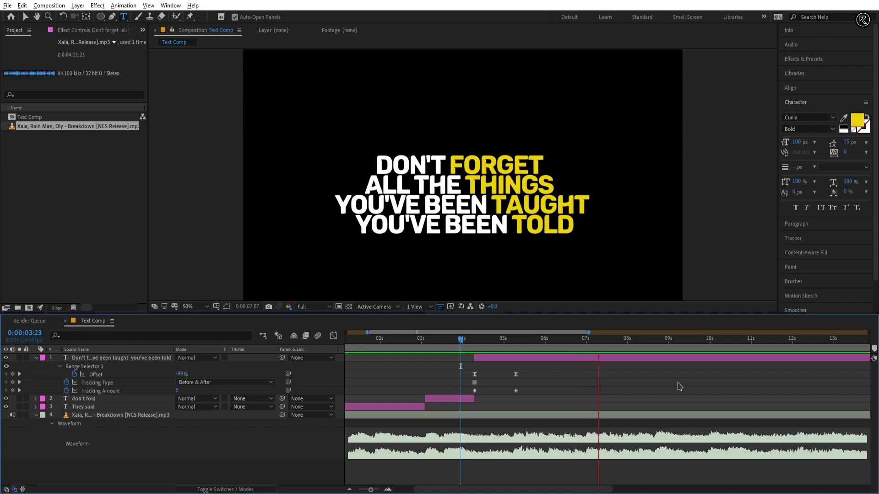
{"action": "key", "text": "space"}
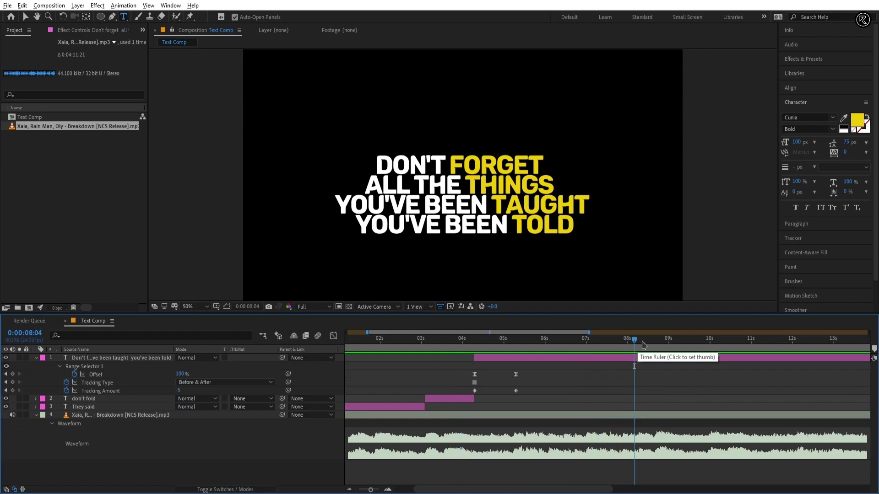
Step: Move the Offset and Tracking Amount end keyframes to about 7 seconds and preview
{"action": "left_click_drag", "start_coordinate": [634, 341], "coordinate": [623, 342]}
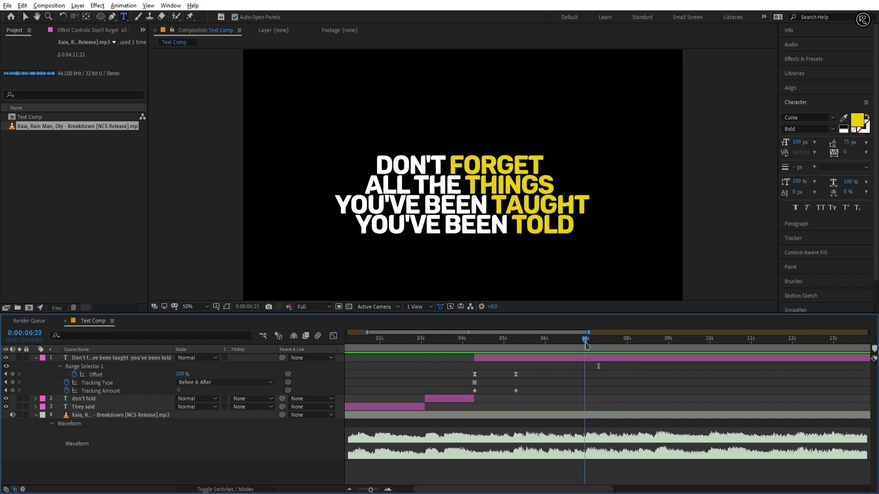
{"action": "mouse_move", "coordinate": [506, 367]}
{"action": "left_mouse_down"}
{"action": "mouse_move", "coordinate": [529, 392]}
{"action": "mouse_move", "coordinate": [517, 382]}
{"action": "mouse_move", "coordinate": [576, 377]}
{"action": "left_mouse_up"}
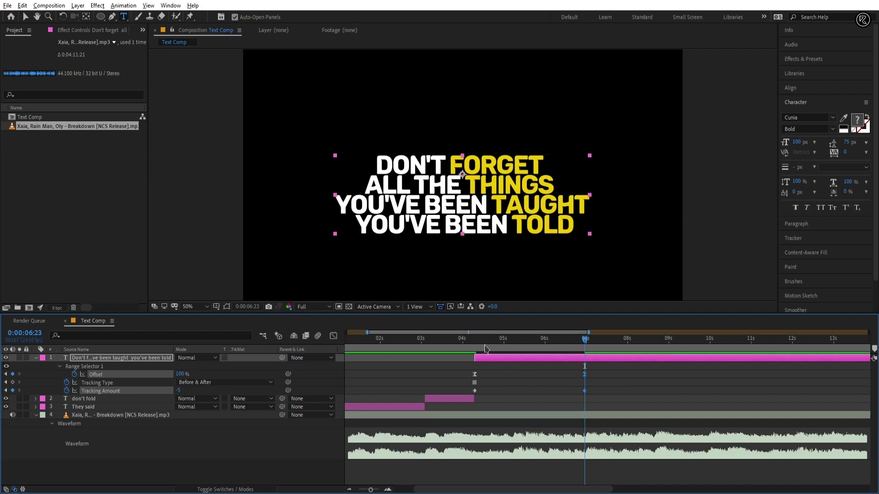
{"action": "key", "text": "space"}
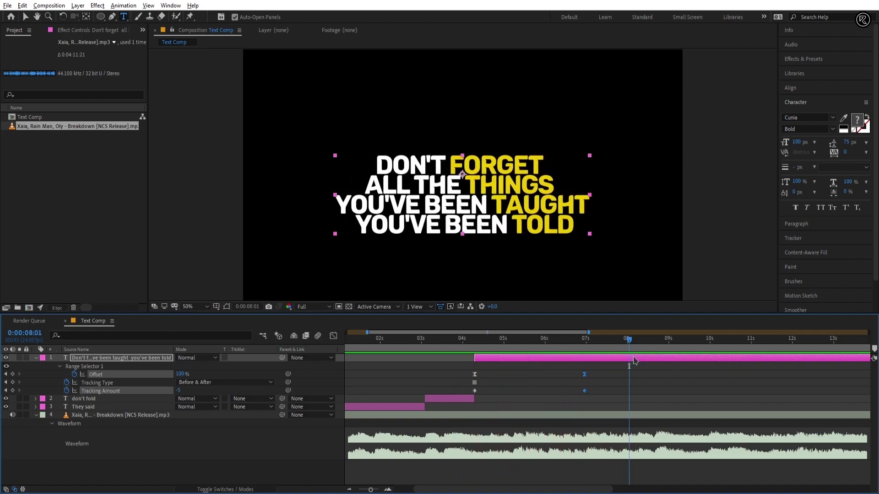
{"action": "left_click_drag", "start_coordinate": [556, 345], "coordinate": [553, 347]}
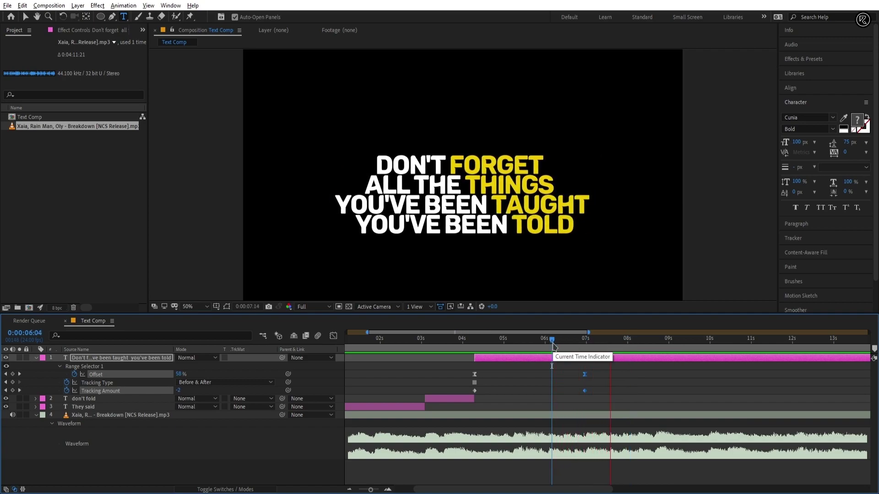
{"action": "key", "text": "space"}
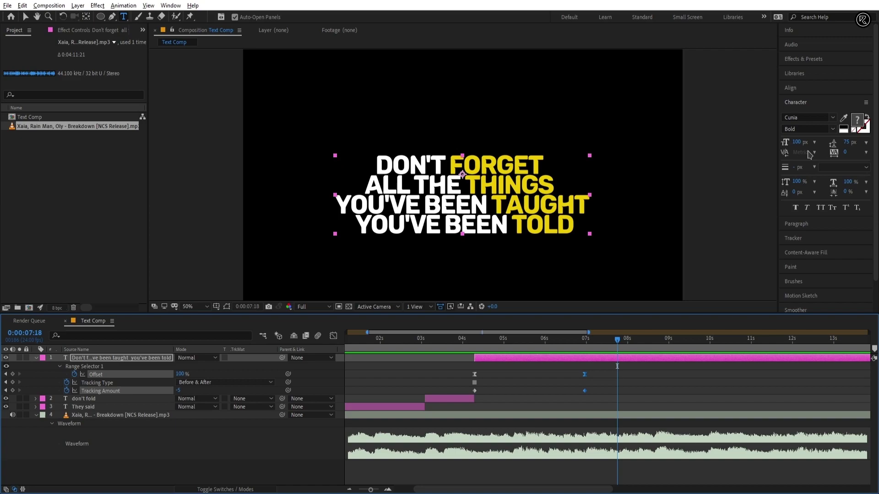
Step: Centre the lyric vertically, duplicate it and shift the copy to start around 8 seconds
{"action": "left_click", "coordinate": [793, 90]}
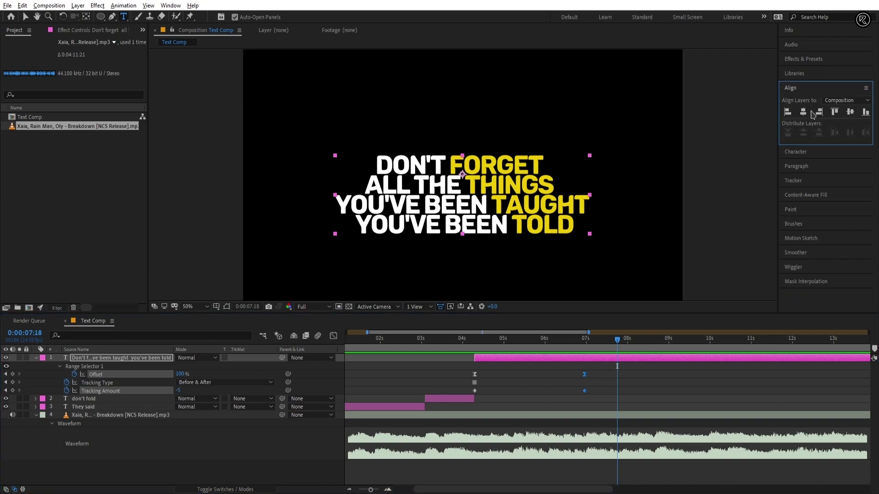
{"action": "left_click", "coordinate": [849, 112]}
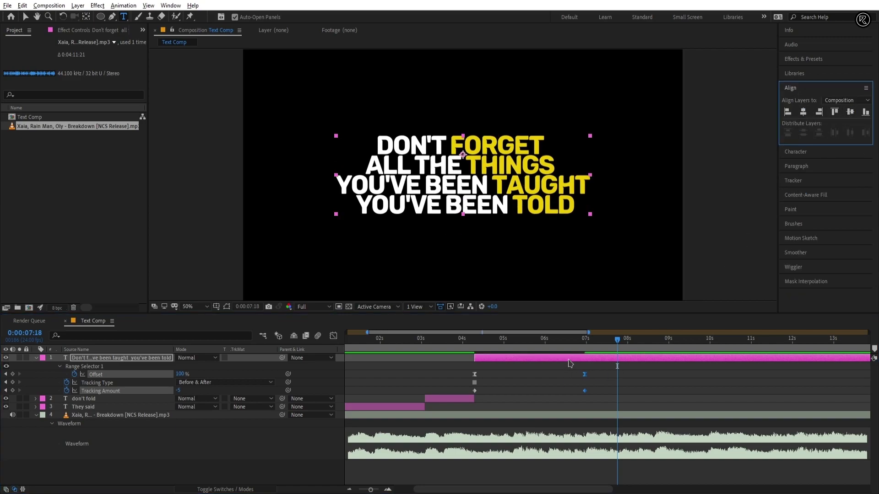
{"action": "key", "text": "ctrl+d"}
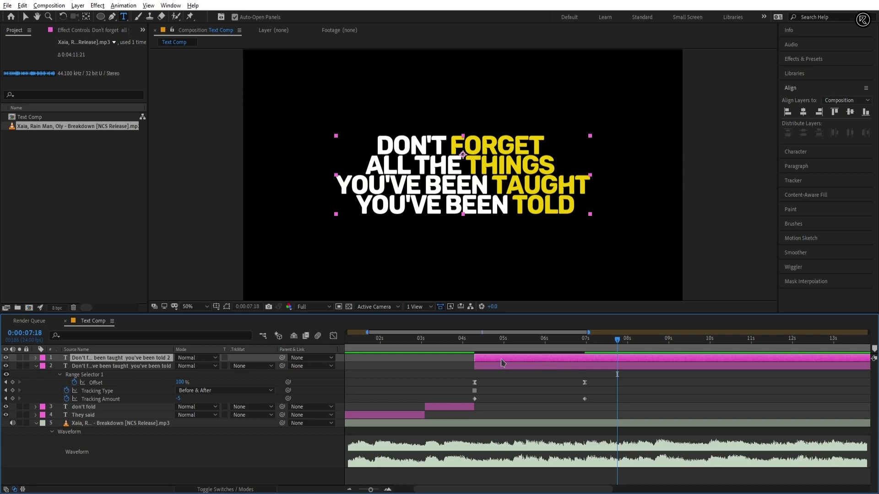
{"action": "left_click_drag", "start_coordinate": [502, 363], "coordinate": [705, 359]}
{"action": "key", "text": "="}
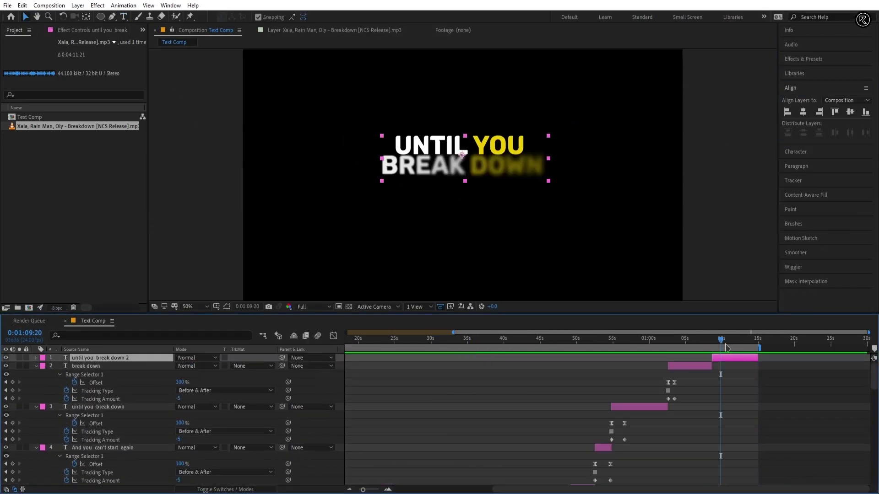
Step: Select all 21 lyric layers, collapse them, and align their vertical centres in the composition
{"action": "key", "text": "ctrl+a"}
{"action": "key", "text": "u"}
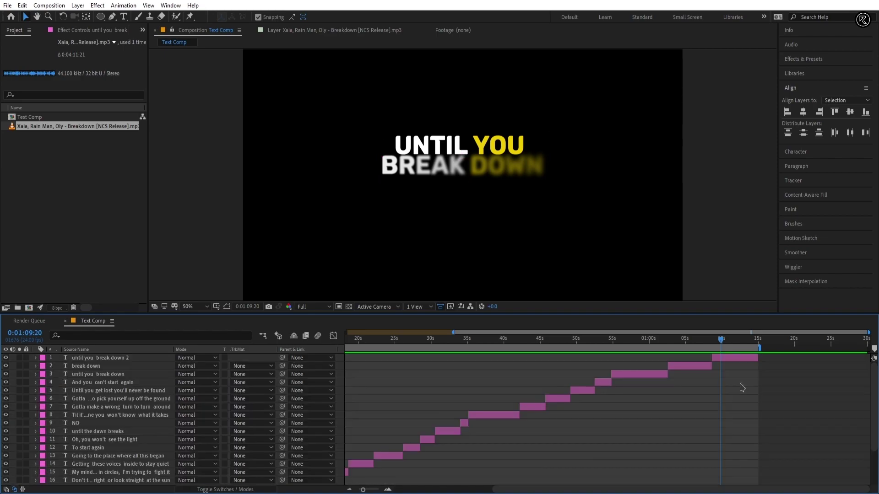
{"action": "scroll", "coordinate": [742, 388], "scroll_direction": "down", "scroll_amount": 3}
{"action": "key", "text": "ctrl+a"}
{"action": "key", "text": "semicolon"}
{"action": "scroll", "coordinate": [457, 435], "scroll_direction": "down", "scroll_amount": 6}
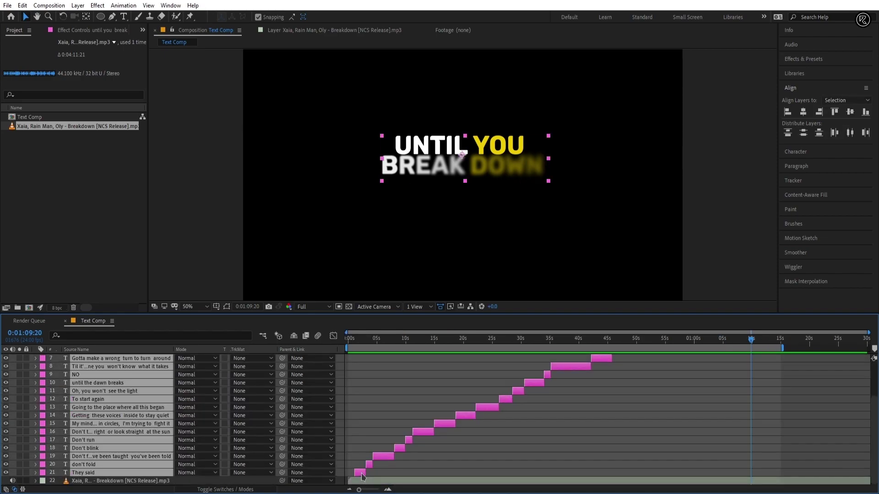
{"action": "scroll", "coordinate": [702, 365], "scroll_direction": "up", "scroll_amount": 3}
{"action": "left_click", "coordinate": [695, 346]}
{"action": "left_click", "coordinate": [804, 87]}
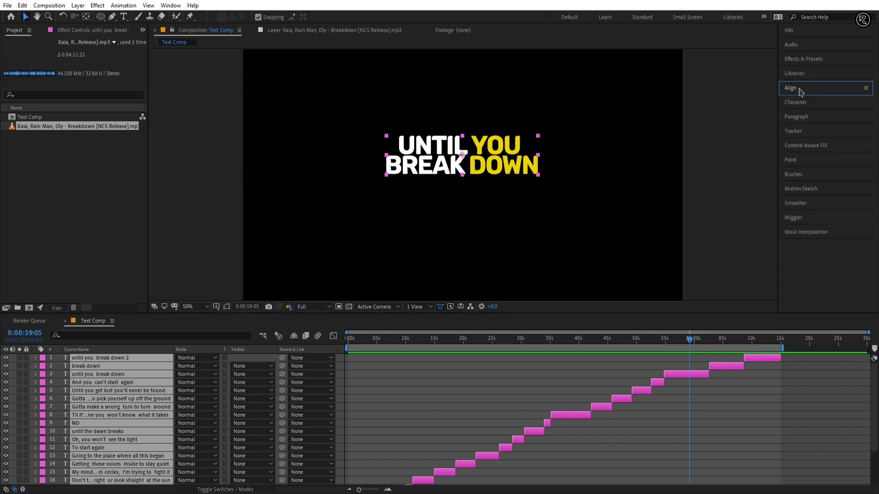
{"action": "left_click", "coordinate": [805, 88]}
{"action": "left_click", "coordinate": [850, 112]}
{"action": "left_click", "coordinate": [739, 457]}
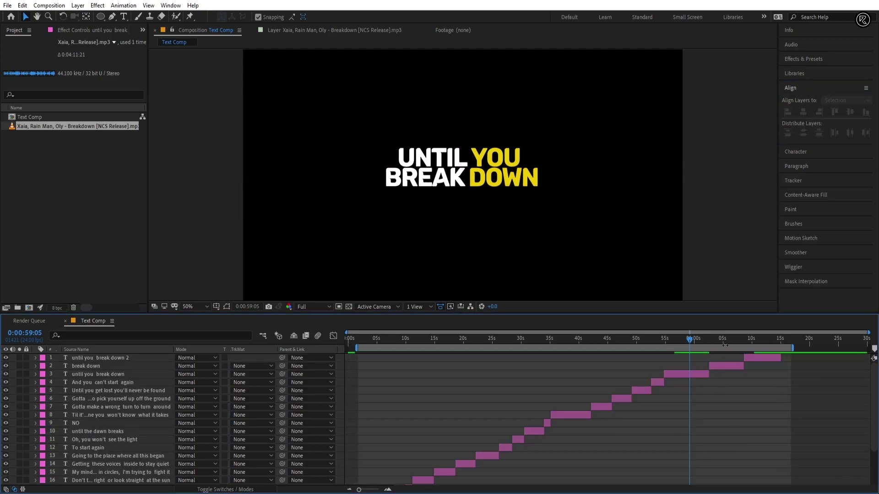
{"action": "left_click_drag", "start_coordinate": [690, 340], "coordinate": [348, 360]}
Step: Nest Text Comp in a new composition named Lyrics Video Comp, then go to about 0:00:14:09
{"action": "left_click", "coordinate": [40, 118]}
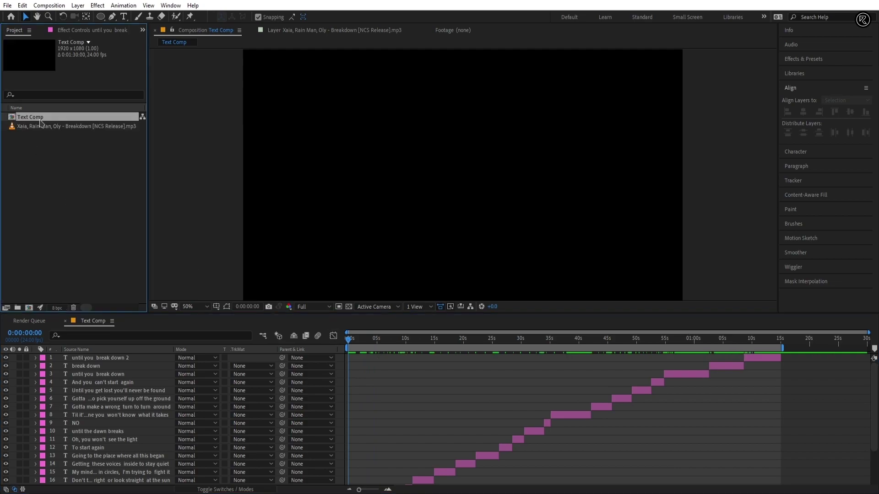
{"action": "left_click_drag", "start_coordinate": [45, 222], "coordinate": [30, 306]}
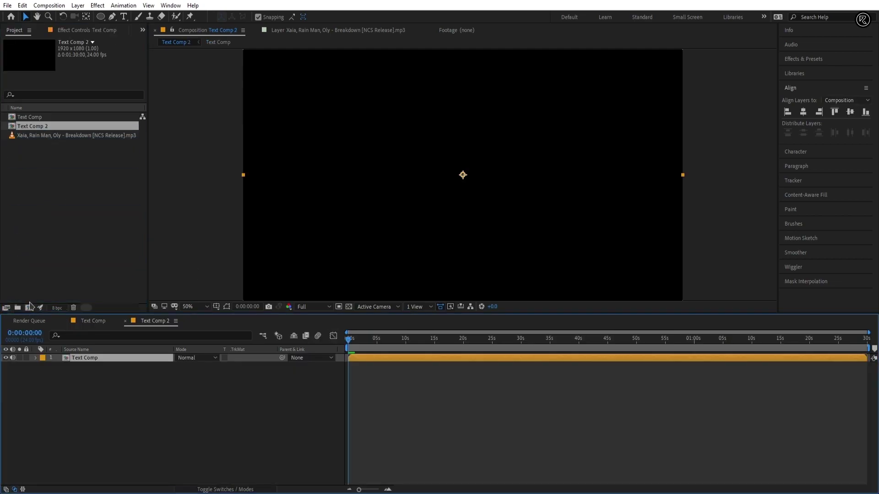
{"action": "right_click", "coordinate": [40, 127]}
{"action": "left_click", "coordinate": [73, 284]}
{"action": "type", "text": "Lyrics Video"}
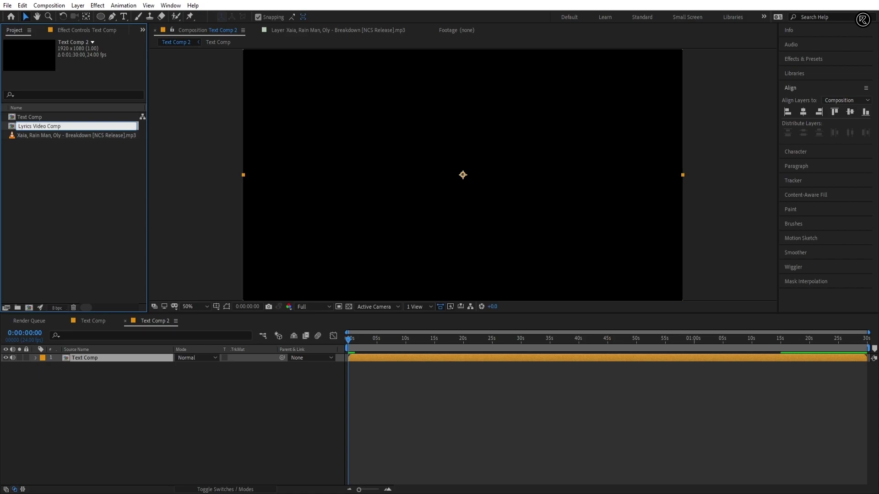
{"action": "key", "text": "Return"}
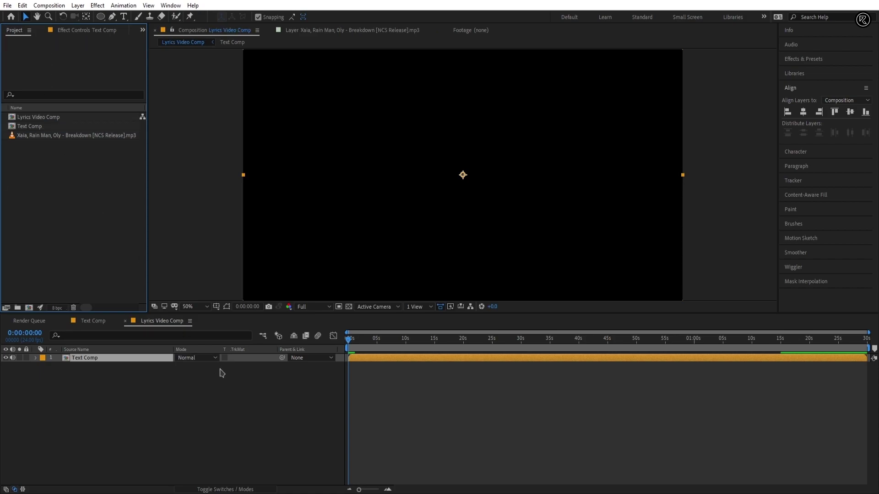
{"action": "left_click_drag", "start_coordinate": [359, 346], "coordinate": [431, 344]}
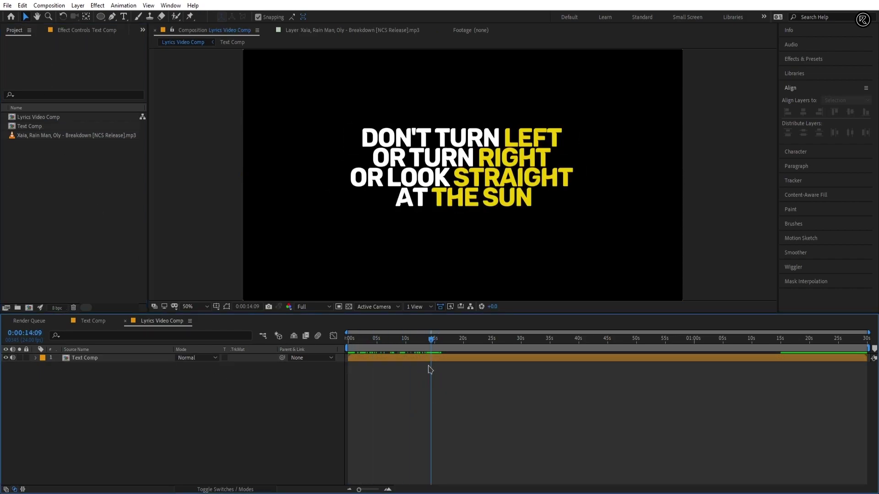
Step: Create a composition-sized solid in deep purple, hex 361686
{"action": "right_click", "coordinate": [412, 392]}
{"action": "mouse_move", "coordinate": [440, 287]}
{"action": "left_click", "coordinate": [549, 310]}
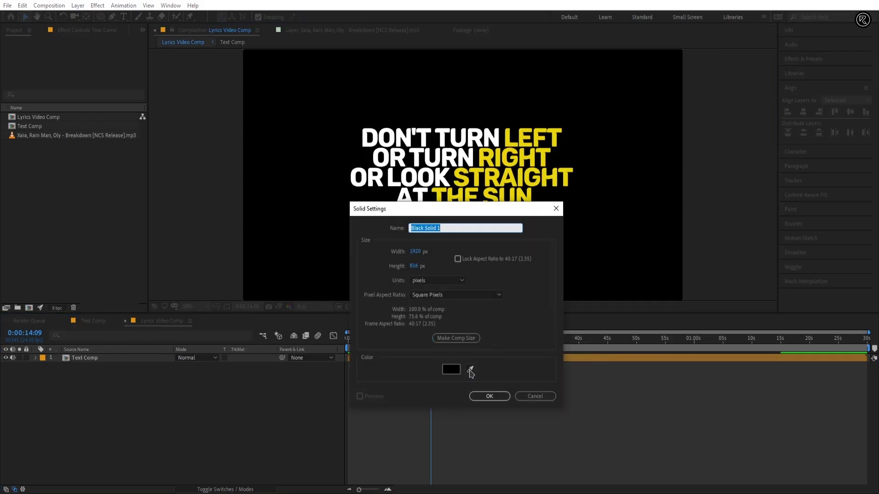
{"action": "left_click", "coordinate": [457, 339]}
{"action": "left_click", "coordinate": [447, 367]}
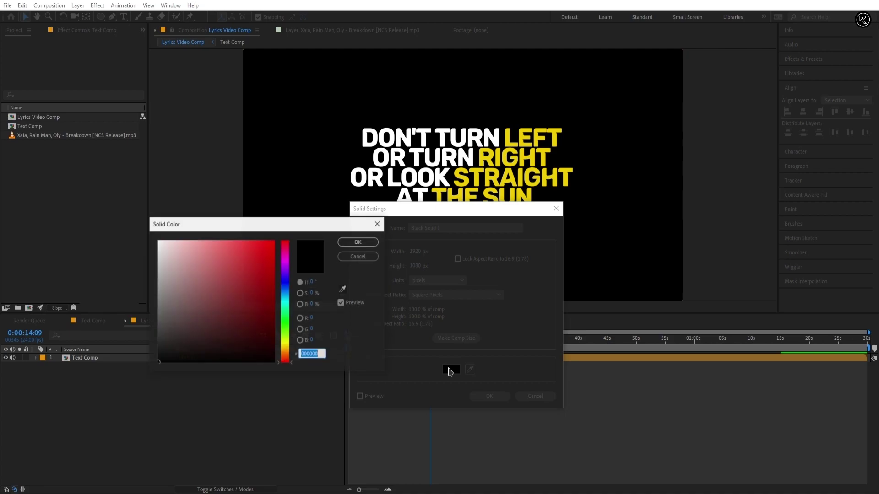
{"action": "left_click_drag", "start_coordinate": [286, 272], "coordinate": [287, 277]}
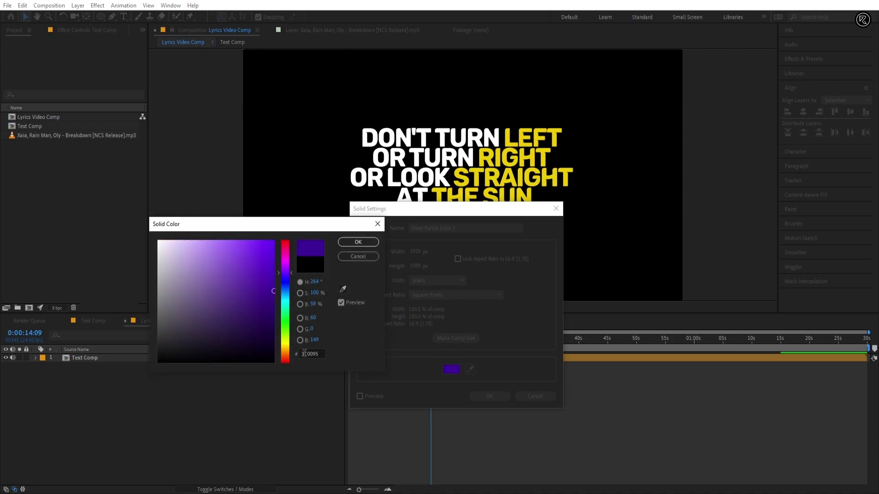
{"action": "left_click", "coordinate": [304, 354]}
{"action": "type", "text": "361686"}
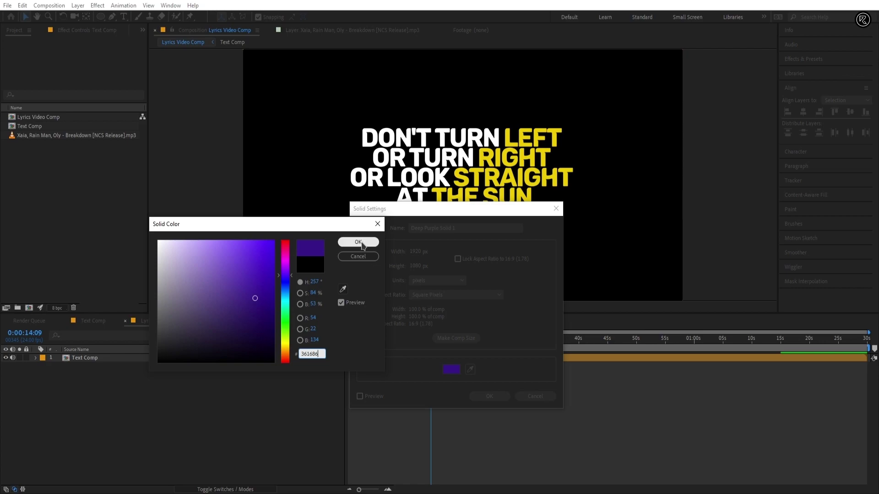
{"action": "left_click", "coordinate": [362, 246]}
{"action": "left_click", "coordinate": [487, 397]}
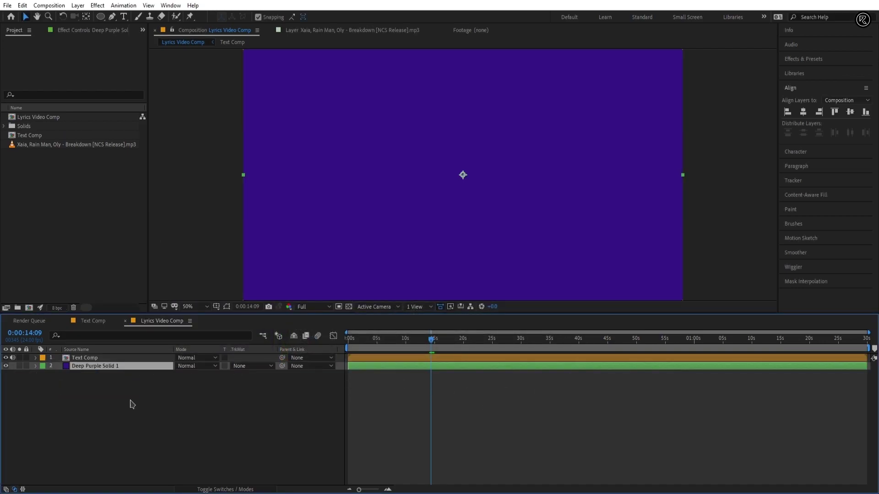
Step: Apply Gradient Ramp to Deep Purple Solid 1, ending in dark purple 17093A
{"action": "left_click", "coordinate": [815, 60]}
{"action": "left_click", "coordinate": [817, 71]}
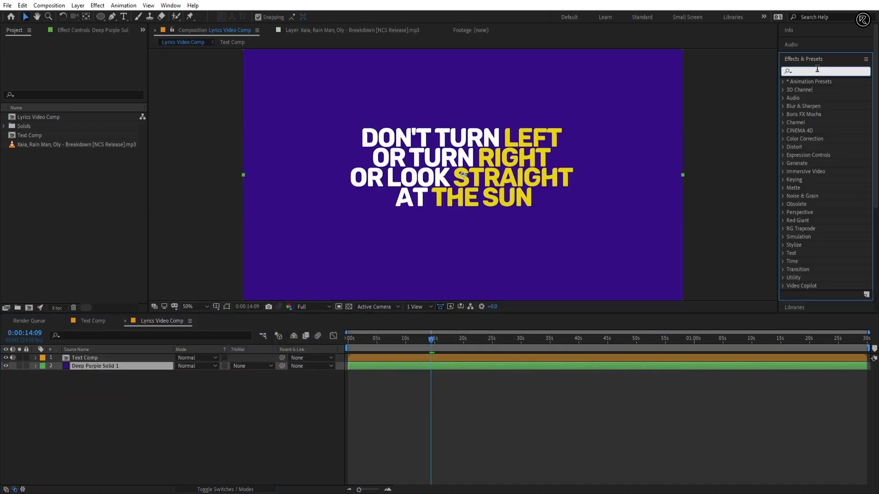
{"action": "type", "text": "grad"}
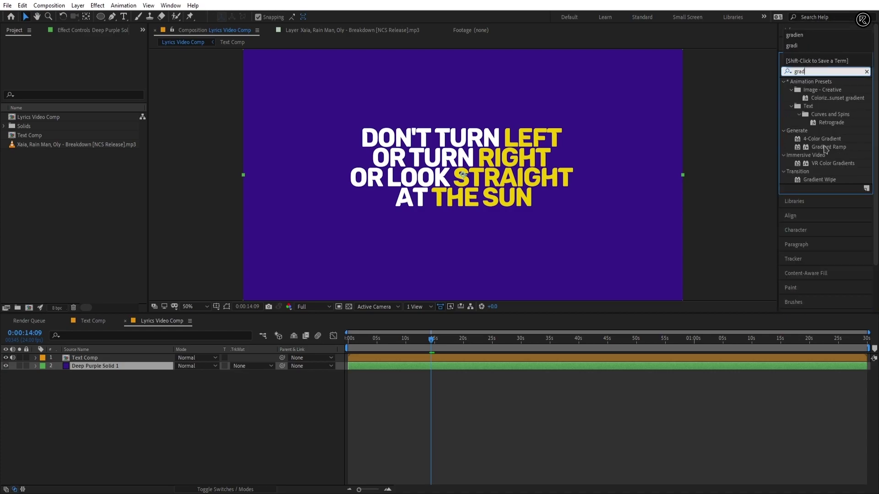
{"action": "left_click_drag", "start_coordinate": [825, 148], "coordinate": [592, 365]}
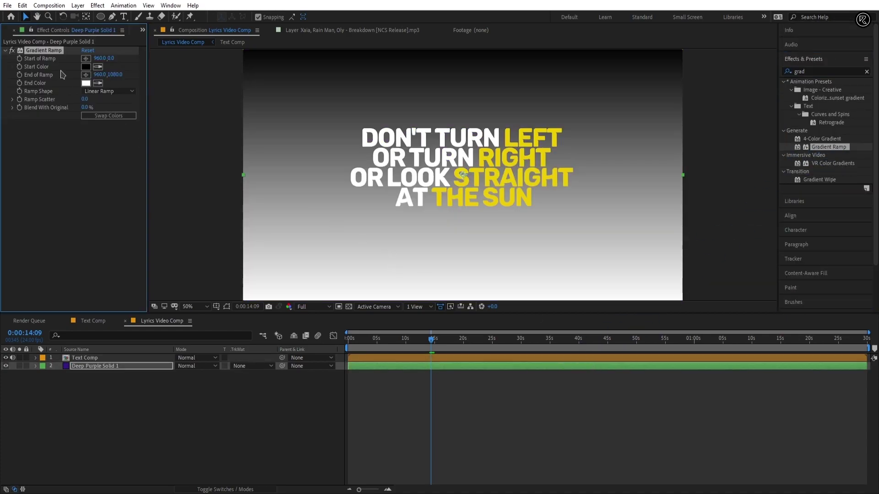
{"action": "left_click", "coordinate": [12, 50]}
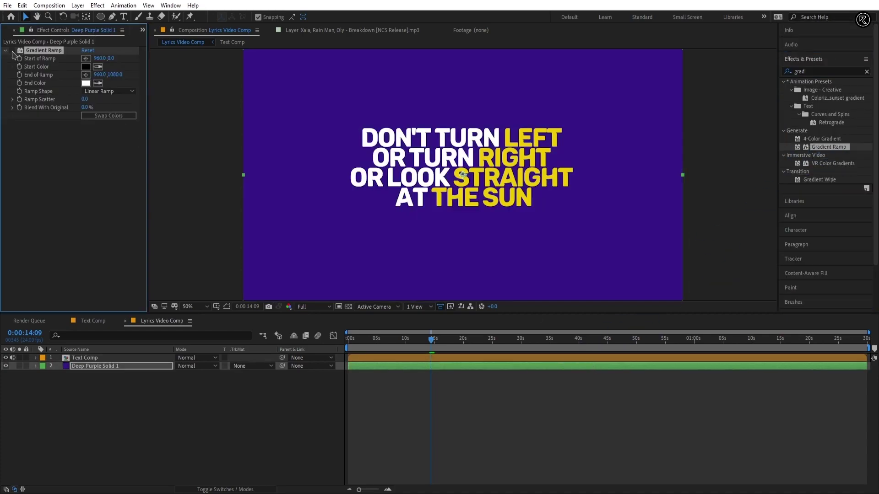
{"action": "left_click", "coordinate": [86, 83]}
{"action": "left_click", "coordinate": [257, 335]}
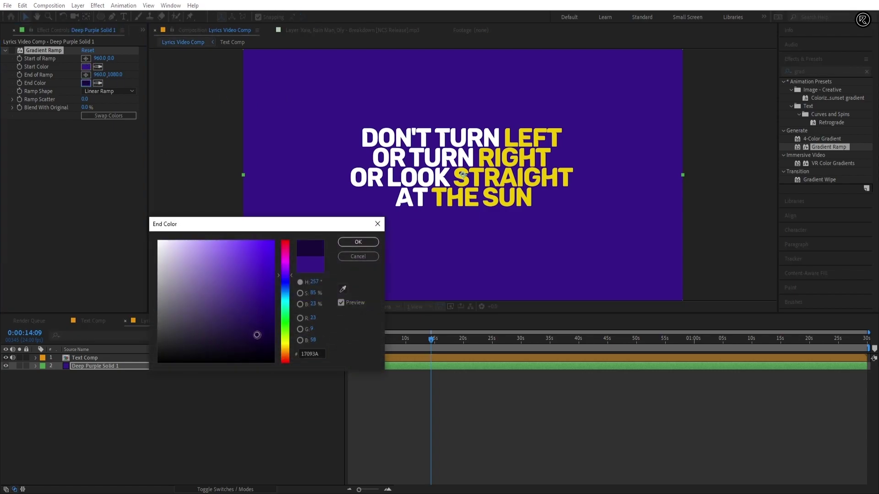
{"action": "left_click", "coordinate": [357, 257]}
{"action": "left_click", "coordinate": [12, 50]}
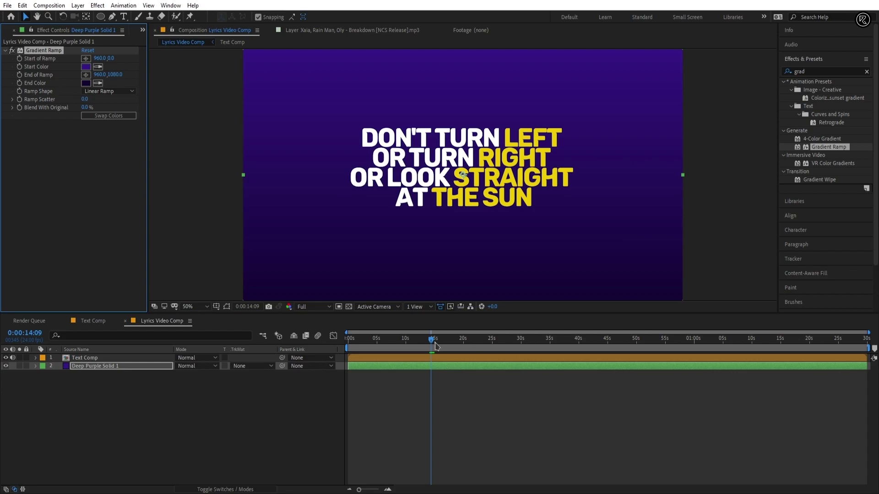
Step: Add a Drop Shadow layer style to the Text Comp layer
{"action": "left_click_drag", "start_coordinate": [435, 346], "coordinate": [417, 346]}
{"action": "left_click", "coordinate": [197, 391]}
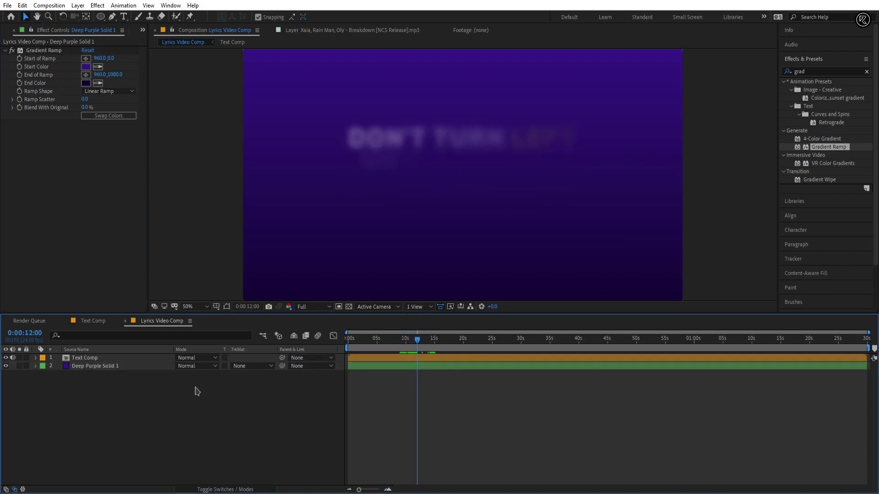
{"action": "left_click", "coordinate": [83, 359]}
{"action": "left_click_drag", "start_coordinate": [383, 340], "coordinate": [388, 341]}
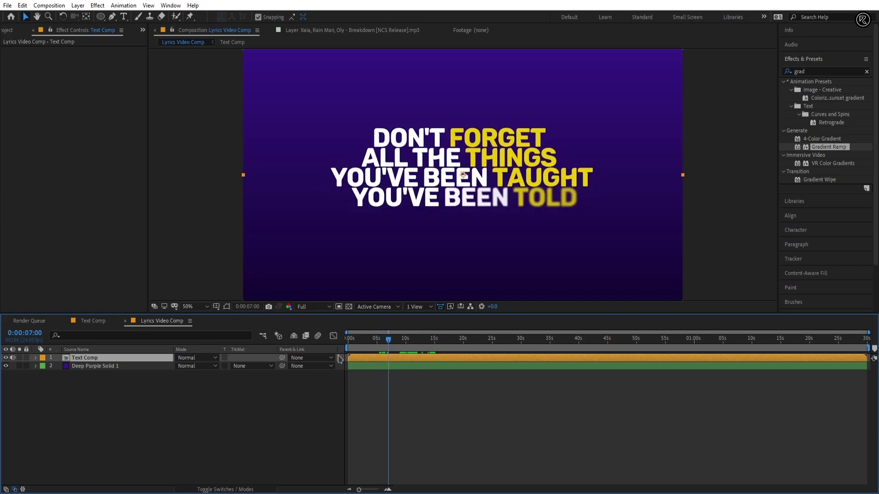
{"action": "right_click", "coordinate": [82, 358]}
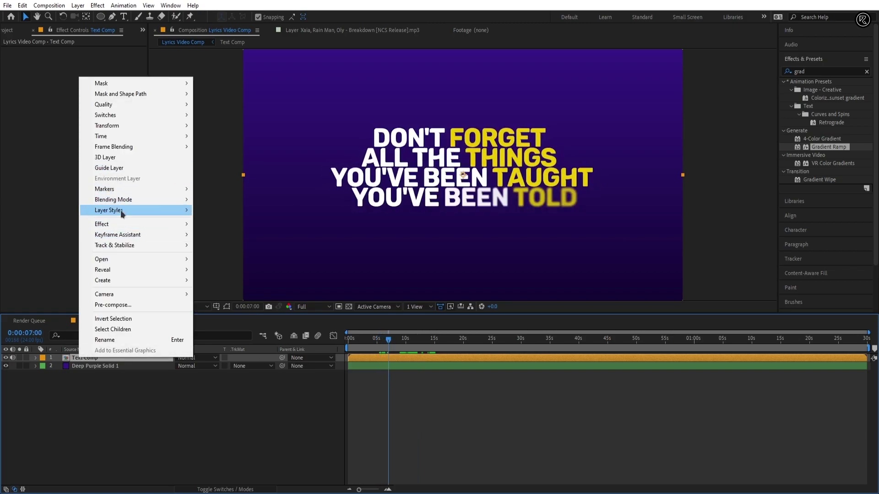
{"action": "mouse_move", "coordinate": [123, 214]}
{"action": "left_click", "coordinate": [215, 245]}
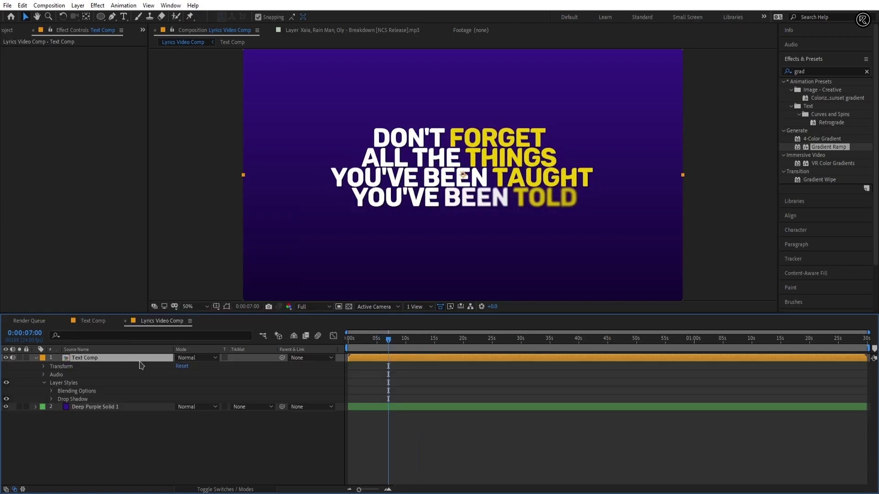
Step: Set the drop shadow to 60% opacity, 140° angle and distance 55
{"action": "left_click", "coordinate": [51, 399]}
{"action": "scroll", "coordinate": [140, 403], "scroll_direction": "down", "scroll_amount": 1}
{"action": "mouse_move", "coordinate": [180, 440]}
{"action": "left_mouse_down"}
{"action": "mouse_move", "coordinate": [194, 438]}
{"action": "mouse_move", "coordinate": [195, 457]}
{"action": "mouse_move", "coordinate": [181, 457]}
{"action": "left_mouse_up"}
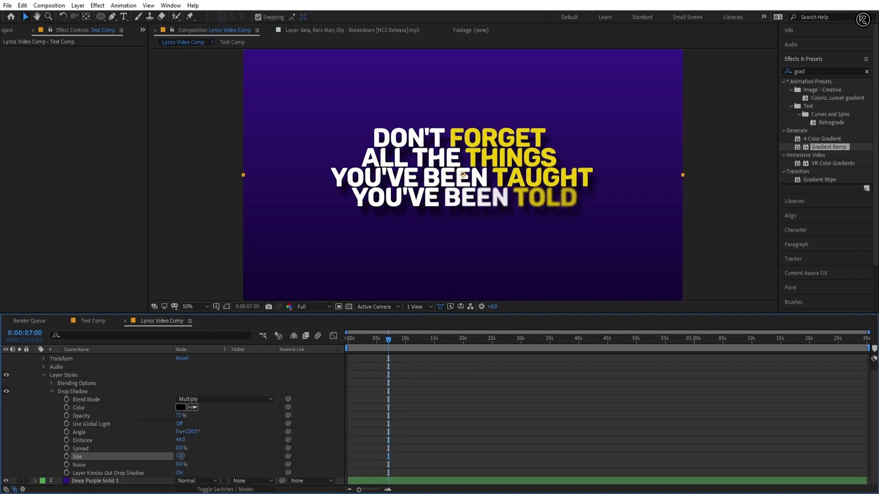
{"action": "left_click", "coordinate": [180, 415]}
{"action": "type", "text": "60"}
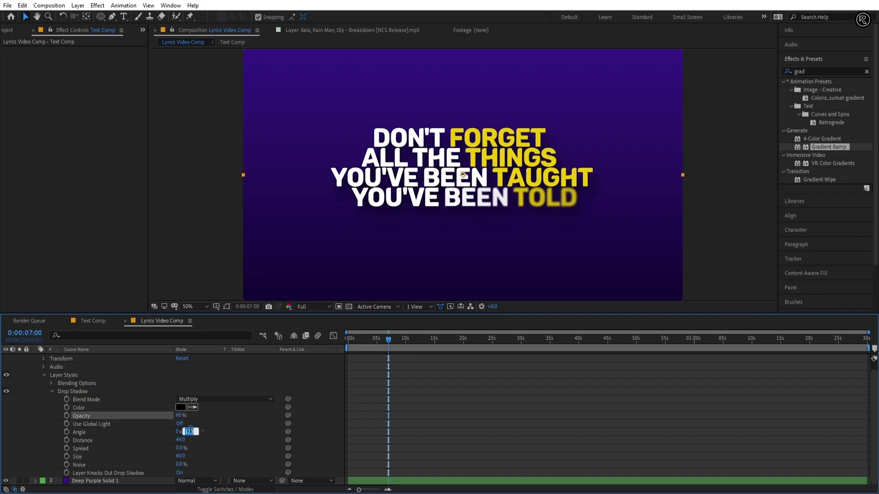
{"action": "left_click", "coordinate": [190, 431]}
{"action": "type", "text": "140"}
{"action": "key", "text": "Return"}
{"action": "type", "text": "55"}
{"action": "key", "text": "Return"}
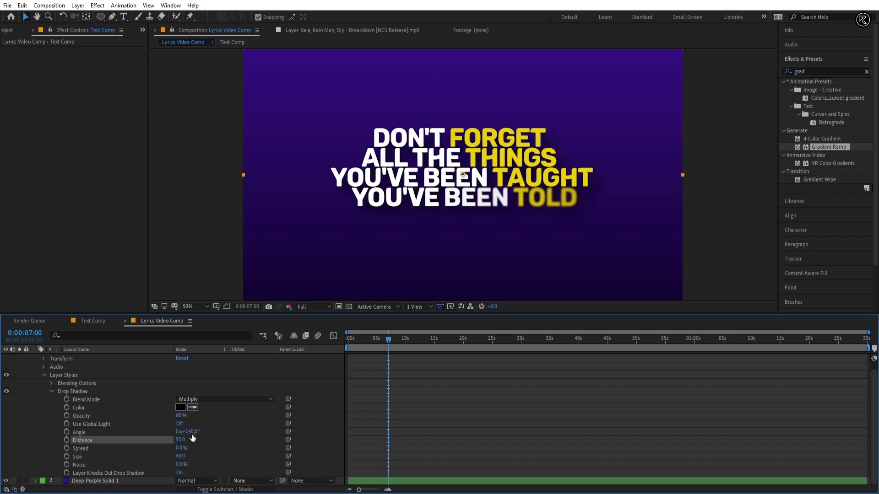
Step: Preview the lyric animation from 0:00 and stop around 14 seconds to check the drop-shadowed text
{"action": "left_click_drag", "start_coordinate": [383, 340], "coordinate": [348, 340]}
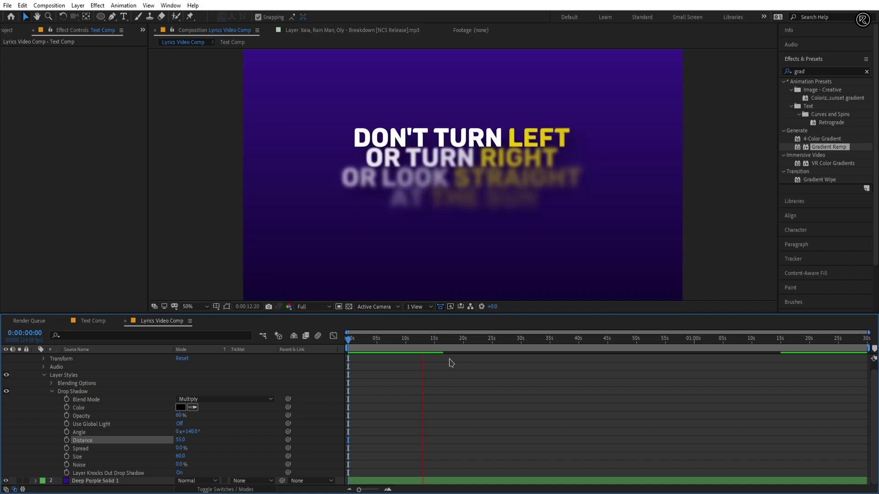
{"action": "key", "text": "space"}
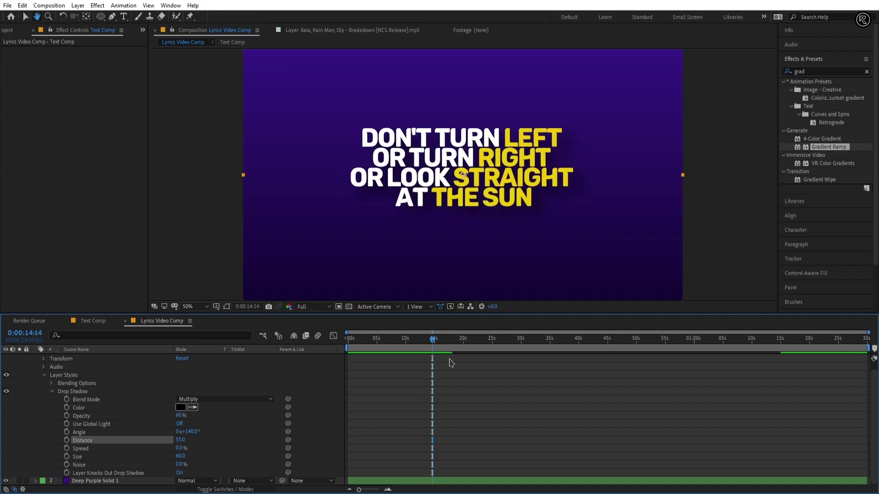
{"action": "scroll", "coordinate": [201, 384], "scroll_direction": "up", "scroll_amount": 1}
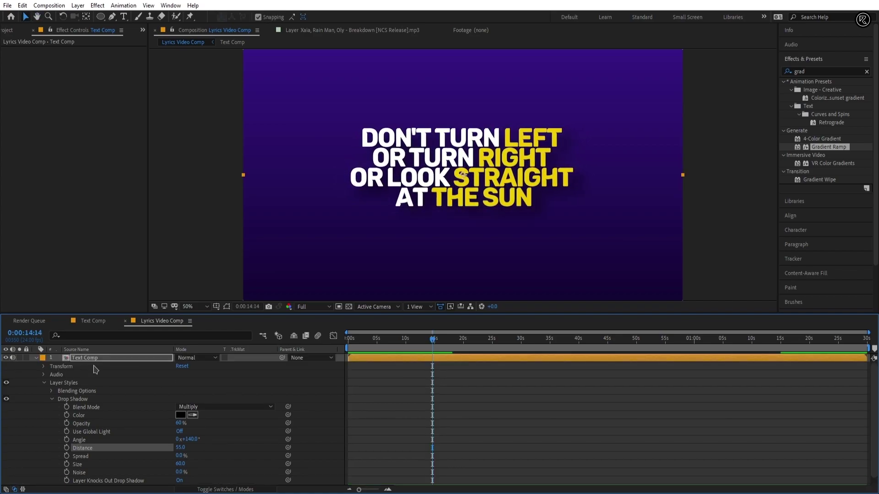
Step: Add an Inner Glow layer style to the Text Comp layer
{"action": "right_click", "coordinate": [114, 359]}
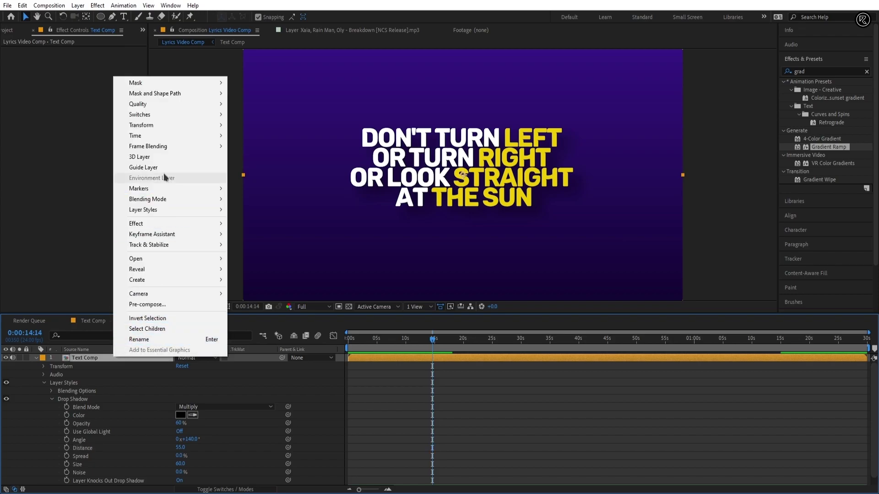
{"action": "mouse_move", "coordinate": [161, 210]}
{"action": "left_click", "coordinate": [272, 277]}
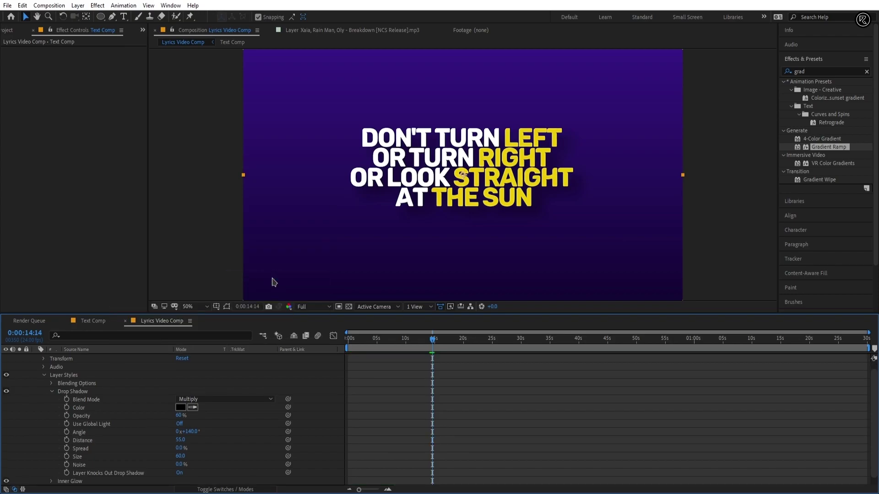
{"action": "scroll", "coordinate": [555, 189], "scroll_direction": "up", "scroll_amount": 4}
{"action": "scroll", "coordinate": [555, 189], "scroll_direction": "down", "scroll_amount": 2}
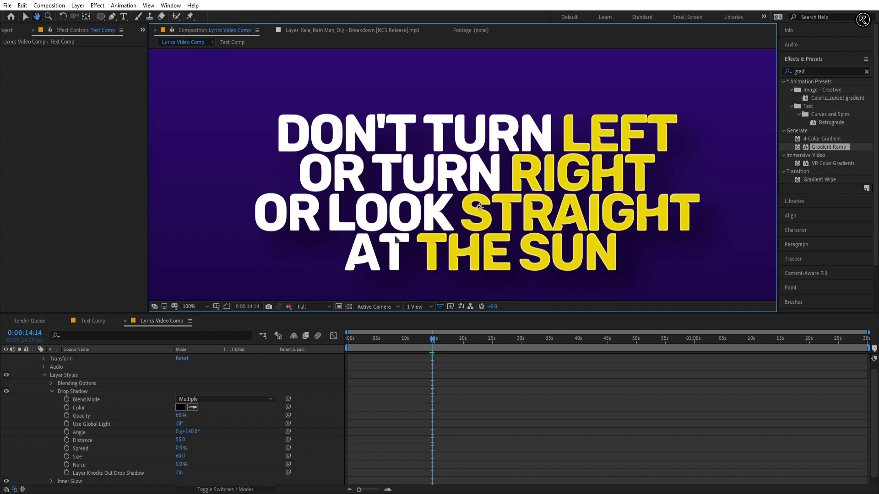
Step: Set the inner glow to the lyrics' yellow, Normal blend mode, and size 10
{"action": "left_click", "coordinate": [52, 391]}
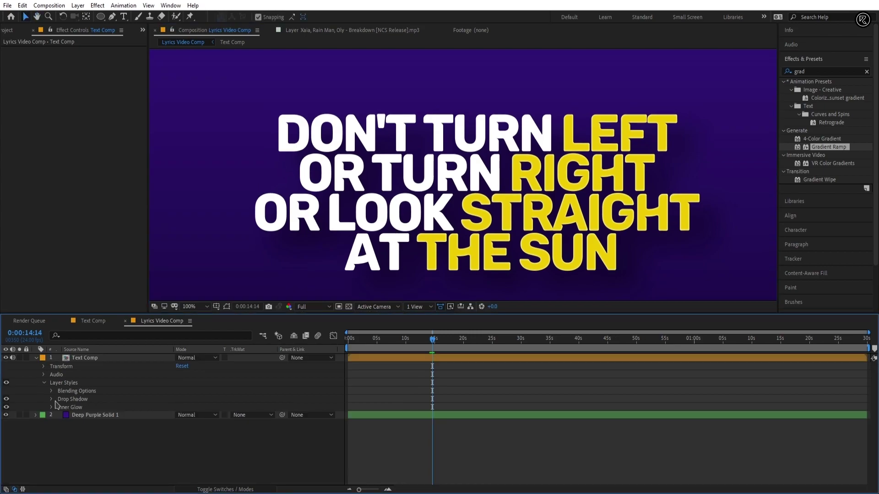
{"action": "left_click", "coordinate": [51, 400]}
{"action": "left_click", "coordinate": [512, 207]}
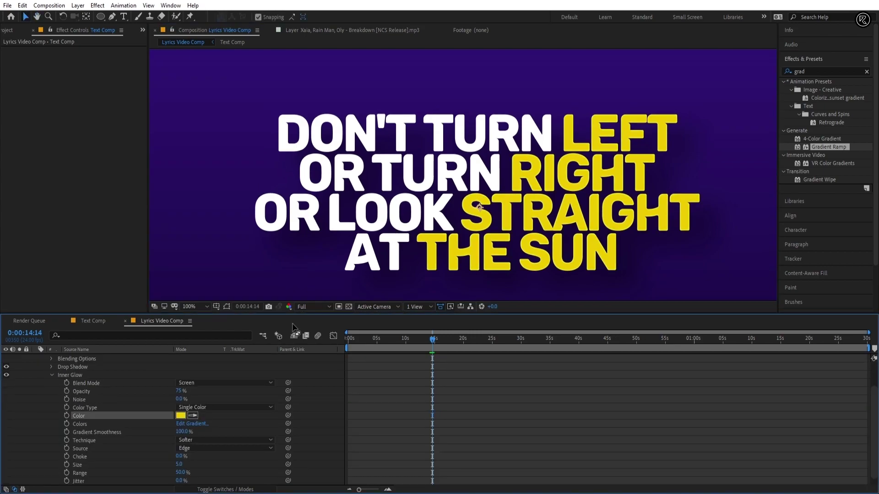
{"action": "left_click", "coordinate": [190, 384]}
{"action": "left_click", "coordinate": [214, 77]}
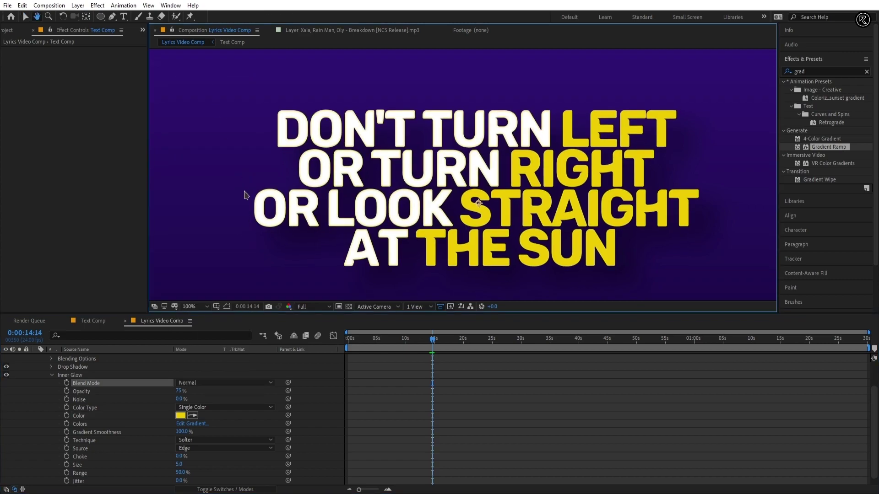
{"action": "type", "text": "10"}
{"action": "key", "text": "Return"}
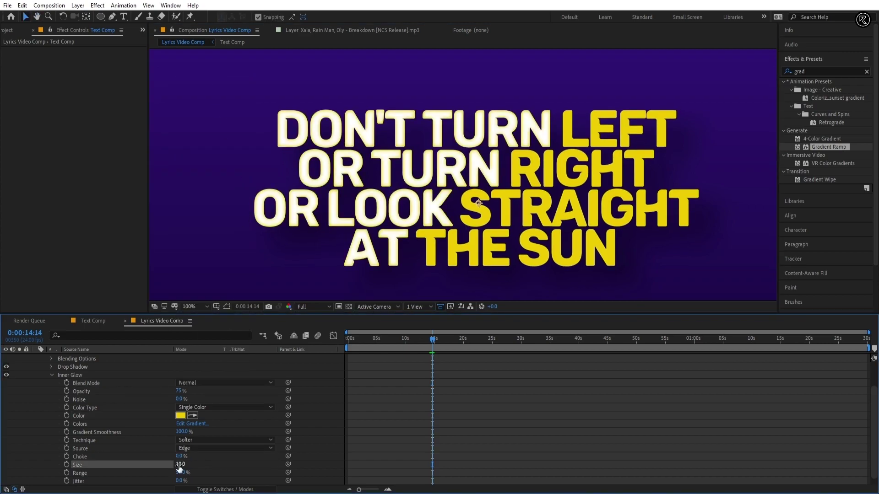
{"action": "left_click", "coordinate": [52, 376]}
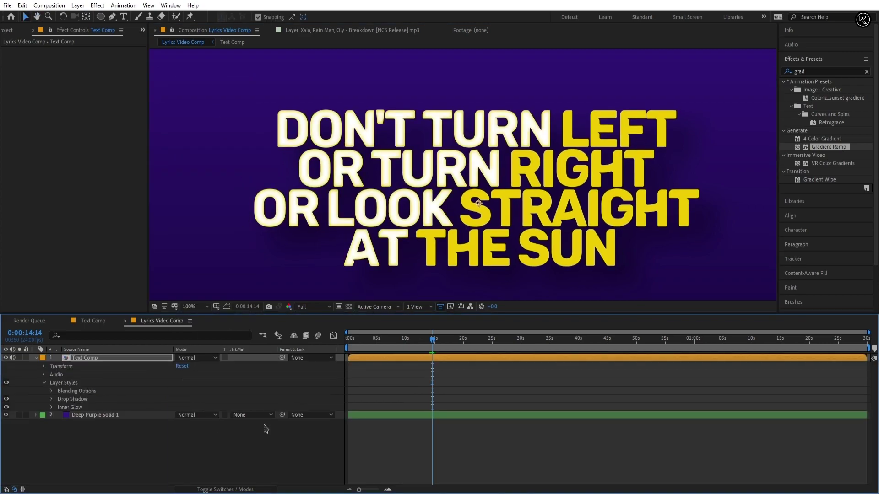
{"action": "left_click", "coordinate": [38, 357]}
Step: Fit the composition in view and preview the lyrics from about 7 seconds
{"action": "key", "text": "shift+/"}
{"action": "left_click", "coordinate": [389, 340]}
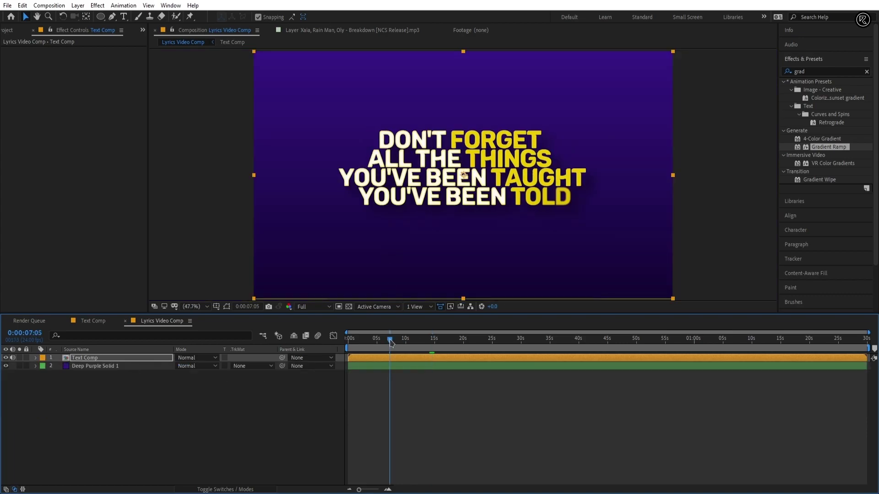
{"action": "key", "text": "space"}
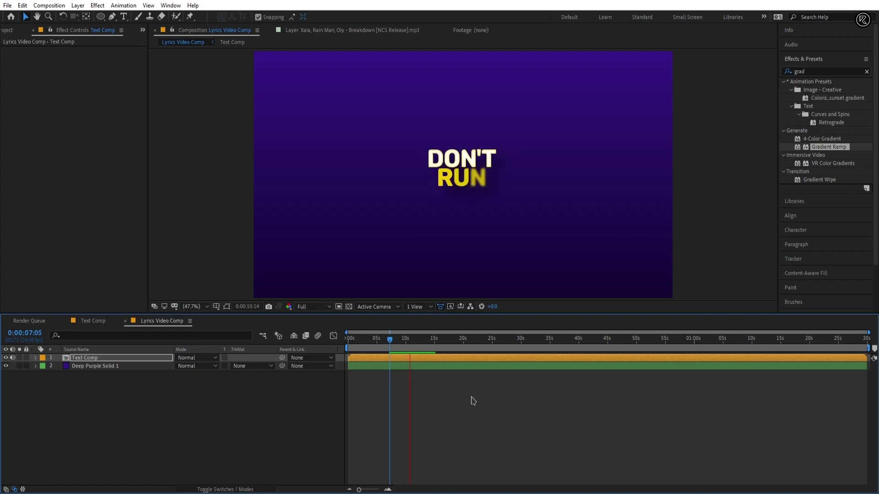
{"action": "key", "text": "space"}
Step: Drive the Text Comp layer's Position with a wiggle(3,10) expression
{"action": "scroll", "coordinate": [458, 202], "scroll_direction": "up", "scroll_amount": 1}
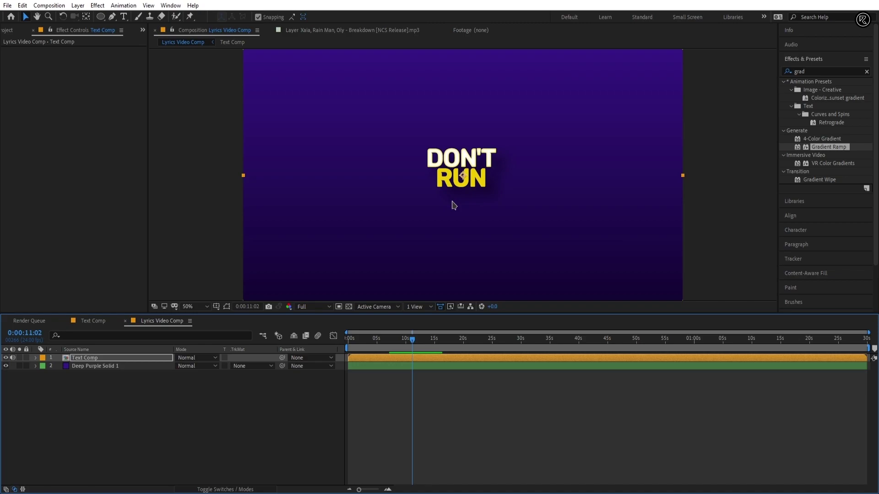
{"action": "left_click", "coordinate": [122, 359]}
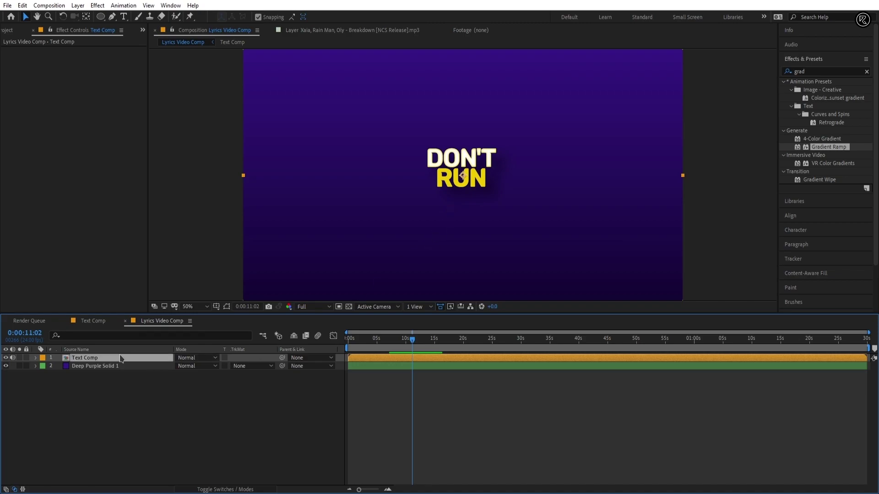
{"action": "key", "text": "p"}
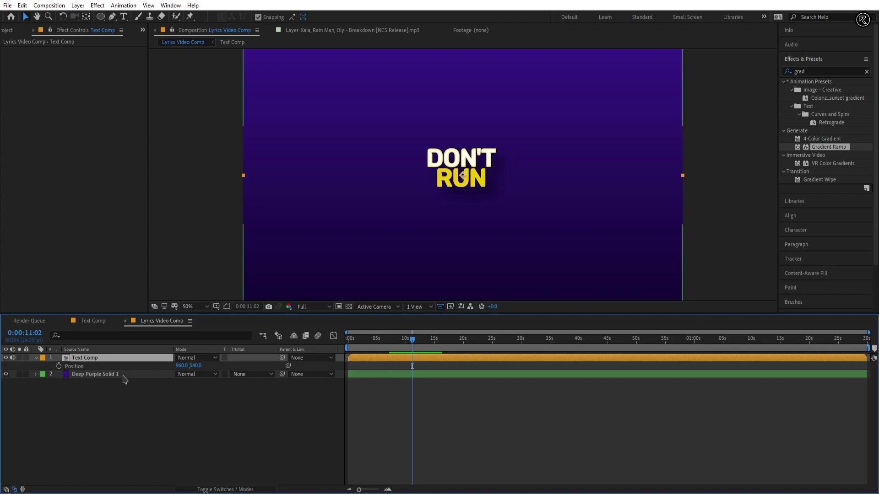
{"action": "key", "text": "alt"}
{"action": "left_click", "coordinate": [58, 367], "text": "alt"}
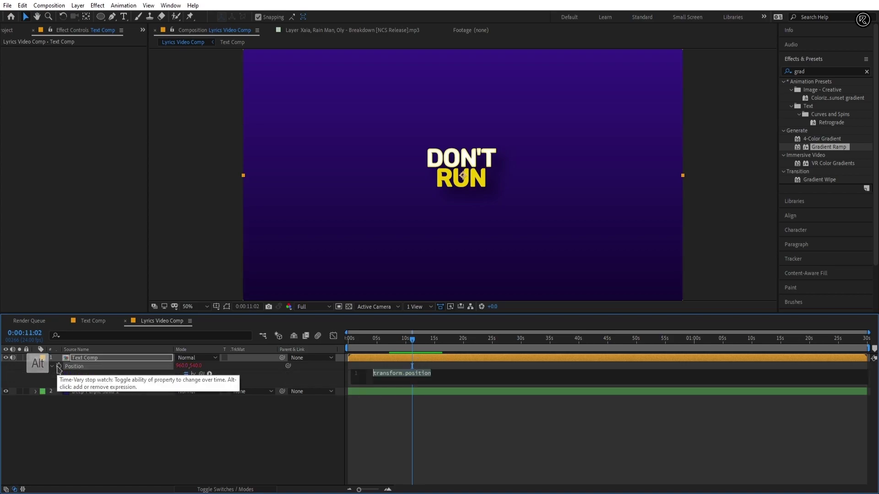
{"action": "type", "text": "wig"}
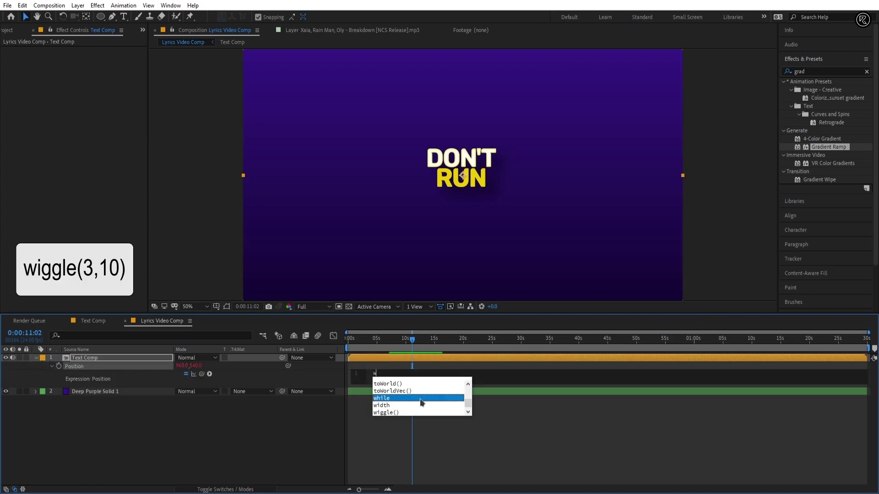
{"action": "left_click", "coordinate": [397, 414]}
{"action": "type", "text": "3,10"}
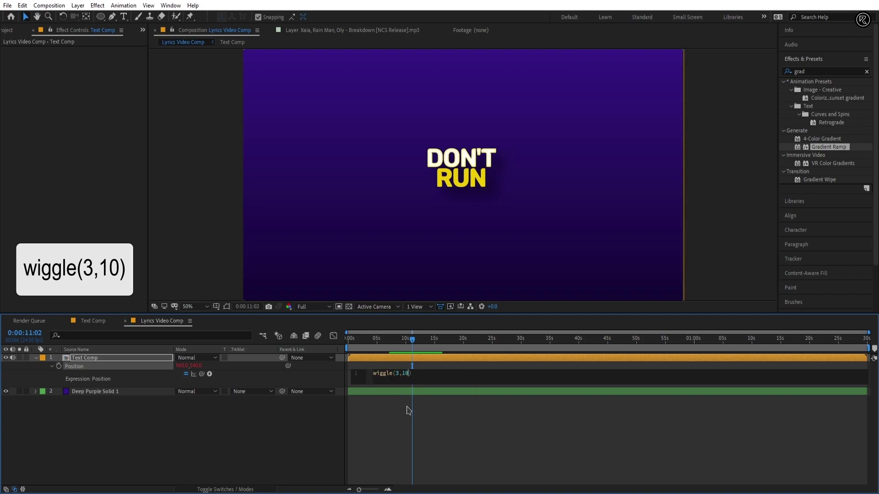
{"action": "key", "text": "KP_Enter"}
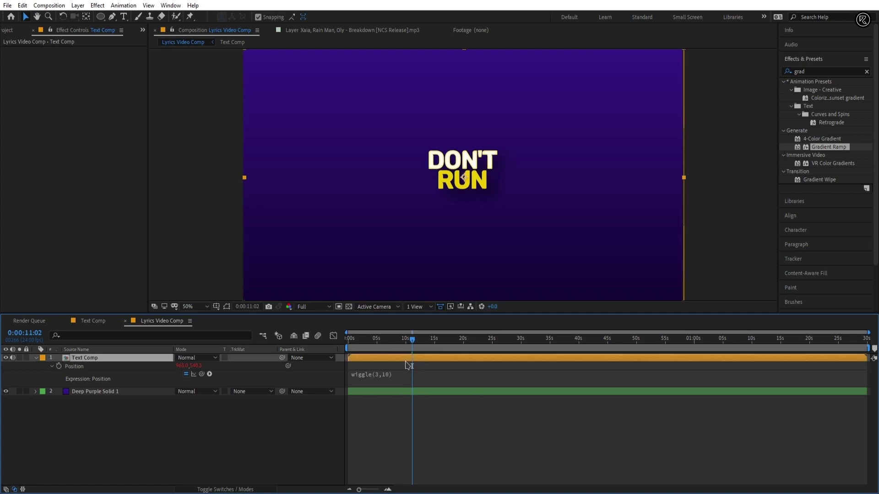
Step: Add a wiggle(2,10) expression to the layer's Scale
{"action": "key", "text": "s"}
{"action": "left_click", "coordinate": [59, 366], "text": "alt"}
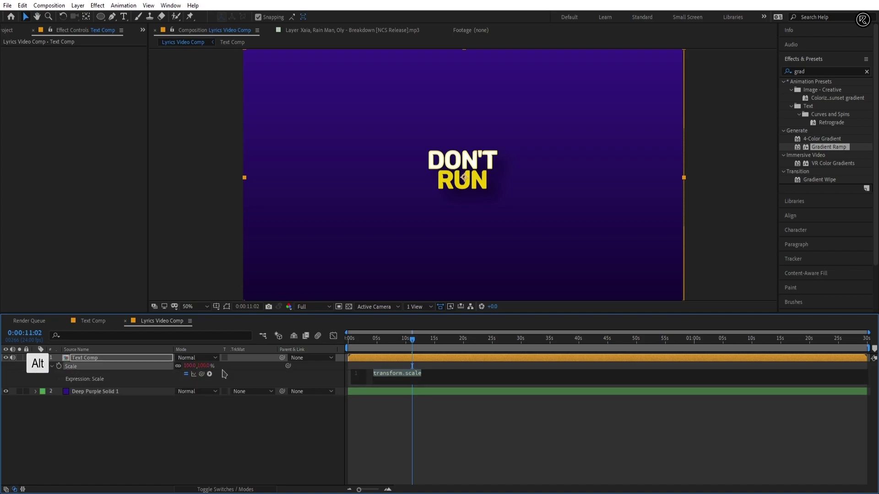
{"action": "type", "text": "wi"}
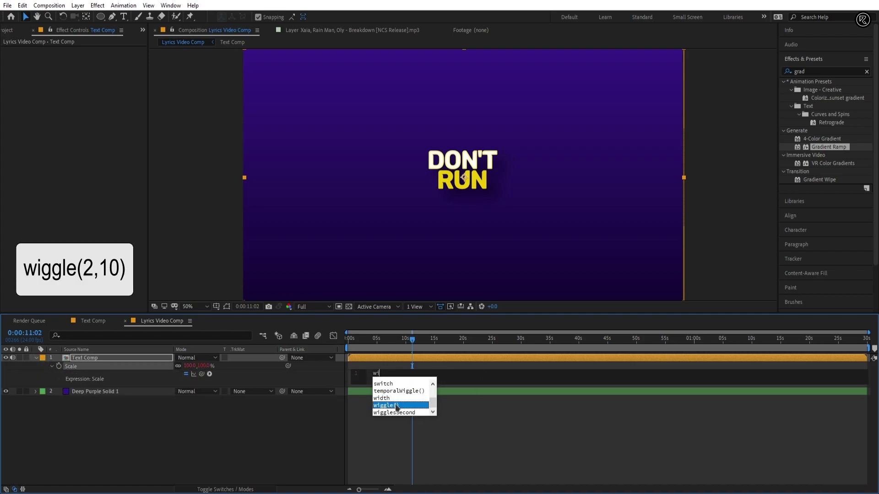
{"action": "left_click", "coordinate": [396, 406]}
{"action": "type", "text": "2,10)"}
{"action": "left_click", "coordinate": [396, 406]}
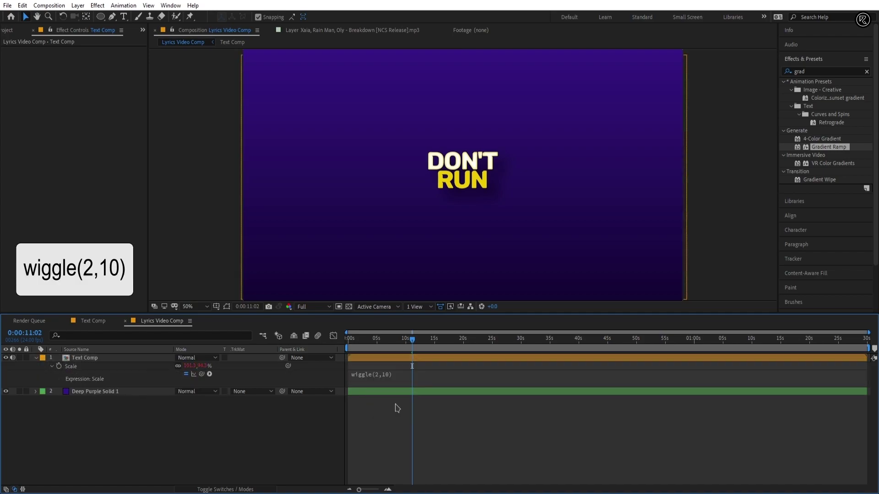
Step: Add a wiggle(1,5) expression to the layer's Rotation
{"action": "left_click", "coordinate": [402, 361]}
{"action": "key", "text": "r"}
{"action": "key", "text": "alt"}
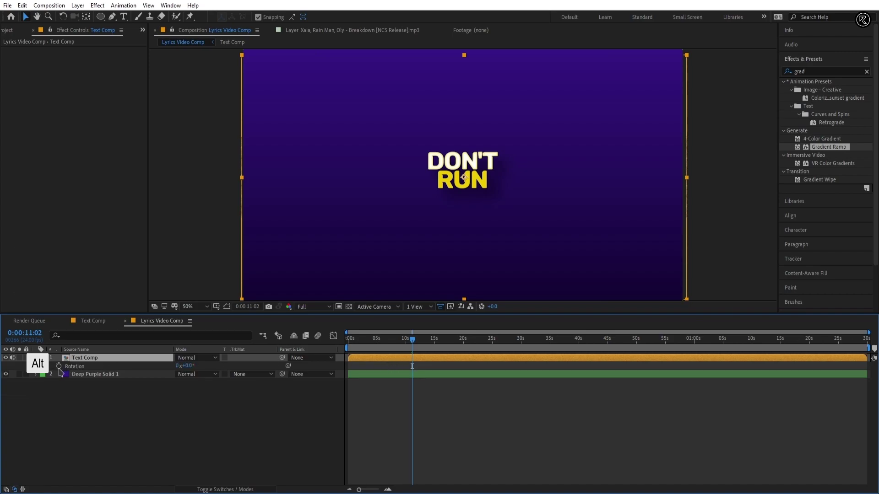
{"action": "left_click", "coordinate": [58, 366], "text": "alt"}
{"action": "type", "text": "wi"}
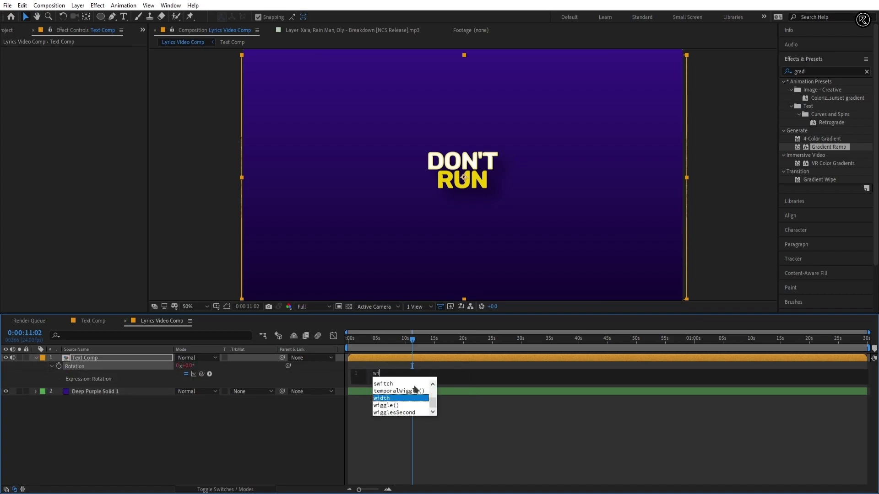
{"action": "left_click", "coordinate": [397, 405]}
{"action": "type", "text": "1,5)"}
{"action": "left_click", "coordinate": [412, 408]}
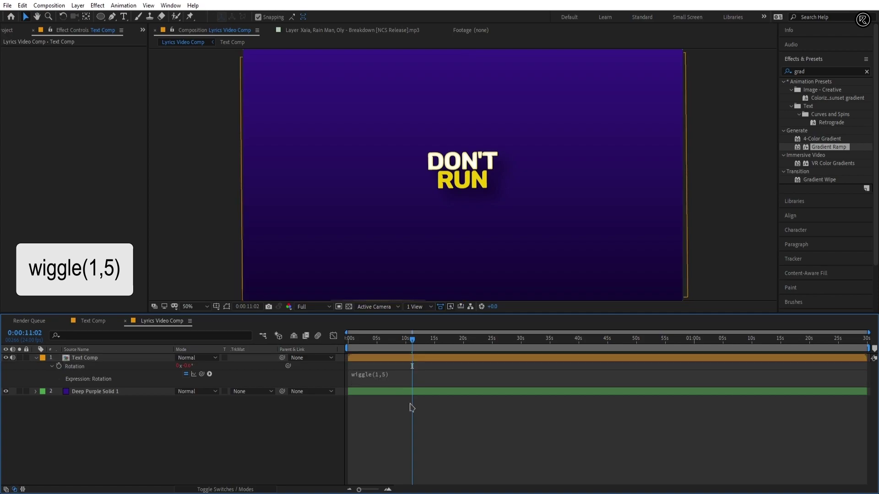
Step: Preview the wobbling lyrics from the start of the composition
{"action": "left_click", "coordinate": [374, 347]}
{"action": "key", "text": "Home"}
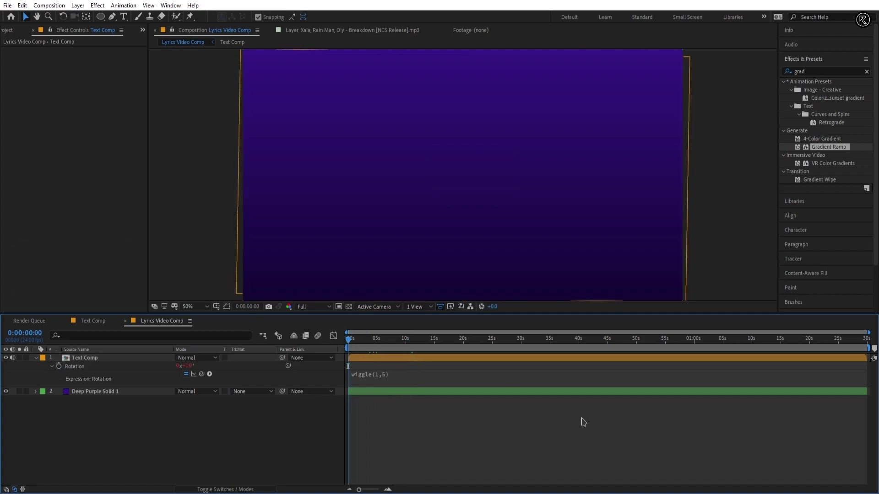
{"action": "key", "text": "space"}
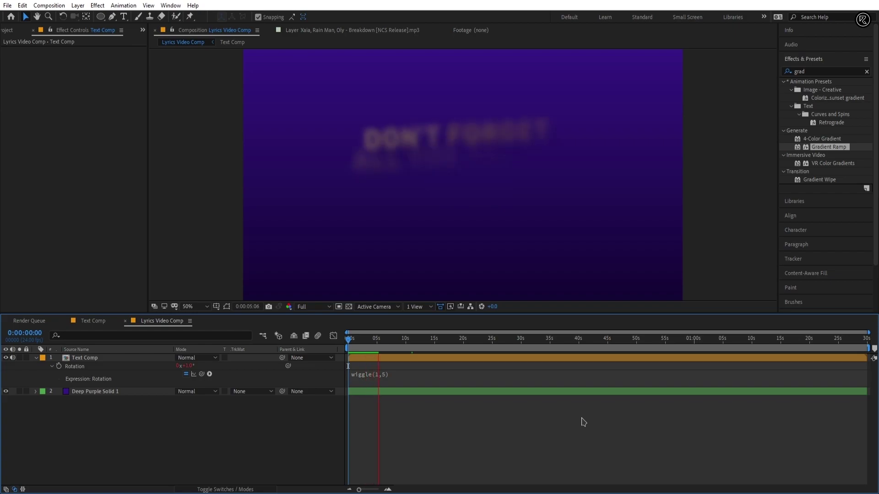
{"action": "left_click", "coordinate": [373, 342]}
{"action": "key", "text": "Home"}
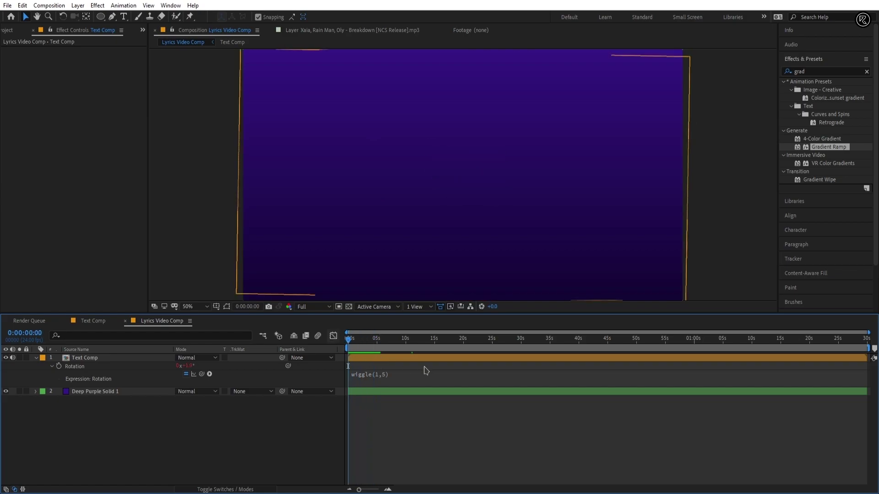
Step: Apply Turbulent Displace to the Text Comp layer and inspect it around 13:19
{"action": "left_click", "coordinate": [799, 71]}
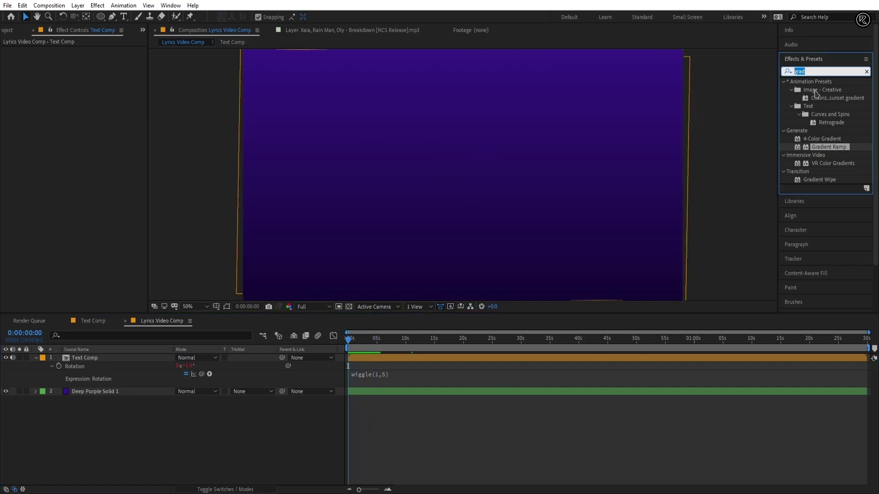
{"action": "type", "text": "dis"}
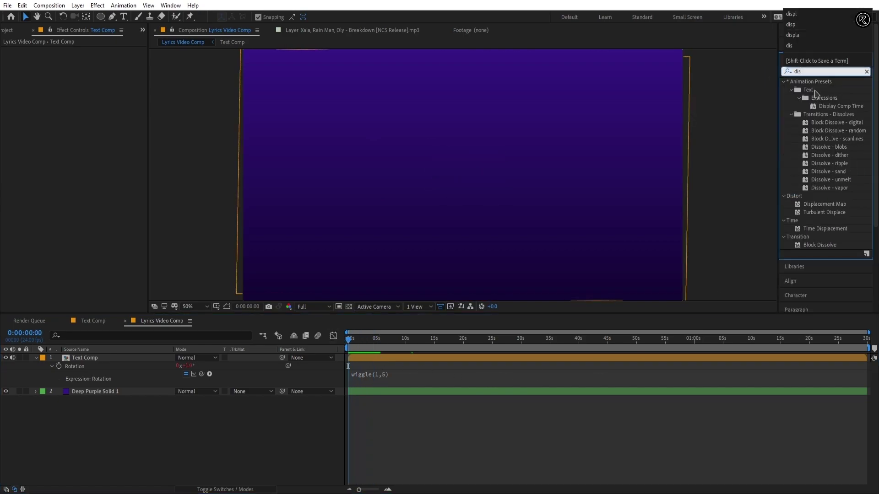
{"action": "left_click_drag", "start_coordinate": [831, 214], "coordinate": [521, 358]}
{"action": "left_click", "coordinate": [427, 342]}
{"action": "left_click_drag", "start_coordinate": [429, 348], "coordinate": [429, 349]}
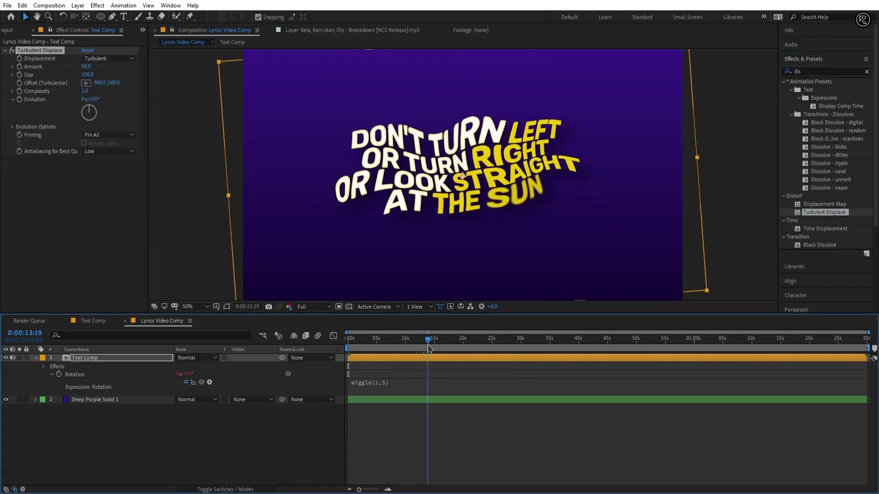
{"action": "left_click", "coordinate": [12, 51]}
{"action": "left_click", "coordinate": [11, 50]}
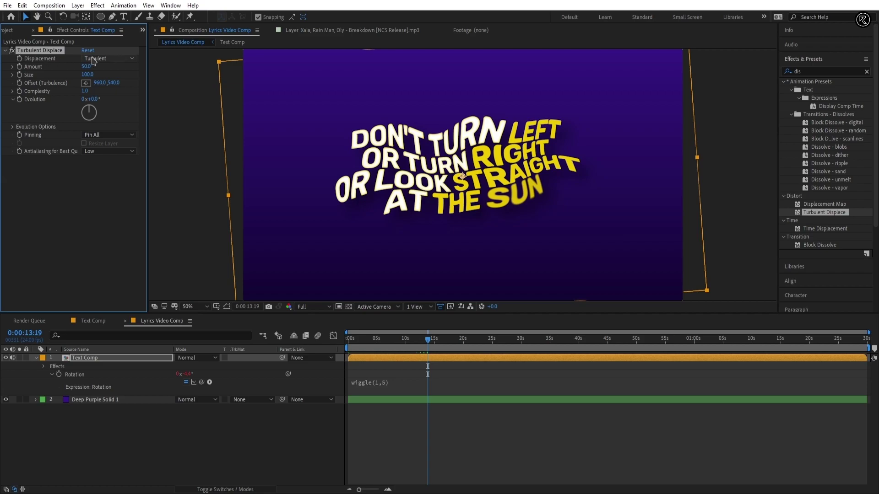
Step: Set the Turbulent Displace Amount to 40 and the displacement type to Bulge
{"action": "left_click", "coordinate": [86, 67]}
{"action": "type", "text": "40"}
{"action": "key", "text": "Return"}
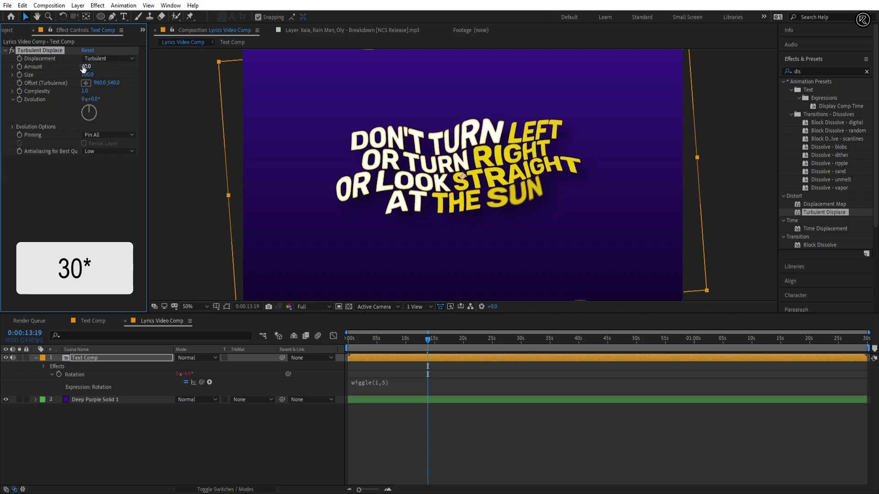
{"action": "left_click", "coordinate": [94, 59]}
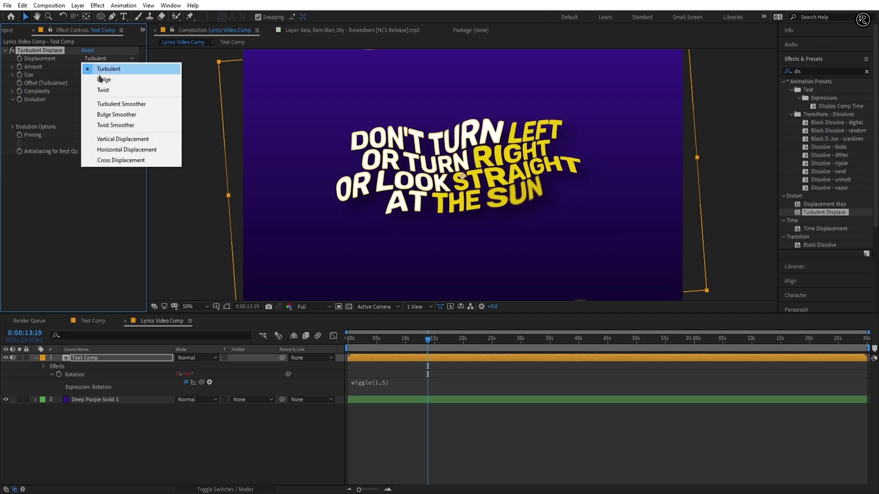
{"action": "left_click", "coordinate": [100, 78]}
Step: Drive the Evolution property with the expression time*30
{"action": "left_click", "coordinate": [20, 100], "text": "alt"}
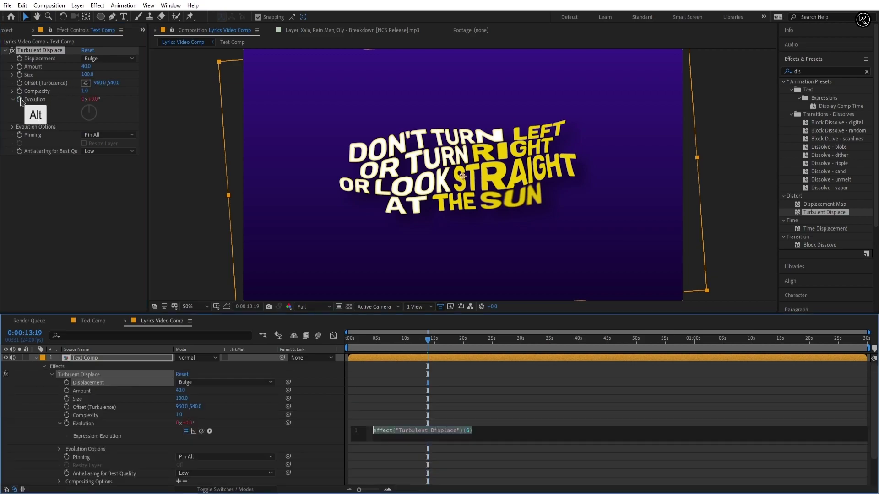
{"action": "type", "text": "time"}
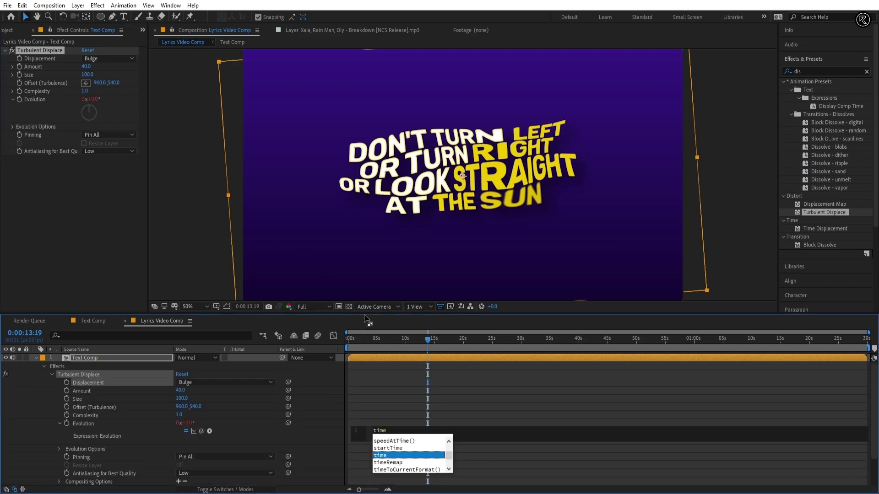
{"action": "type", "text": "*"}
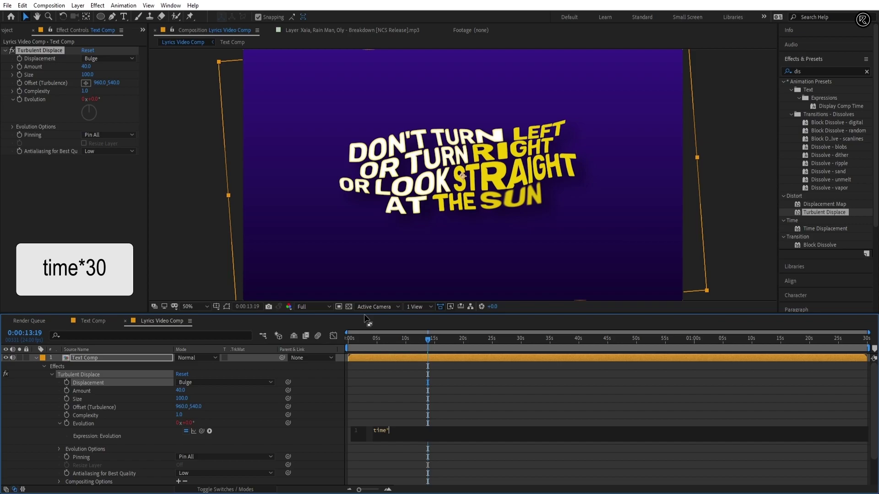
{"action": "key", "text": "KP_Enter"}
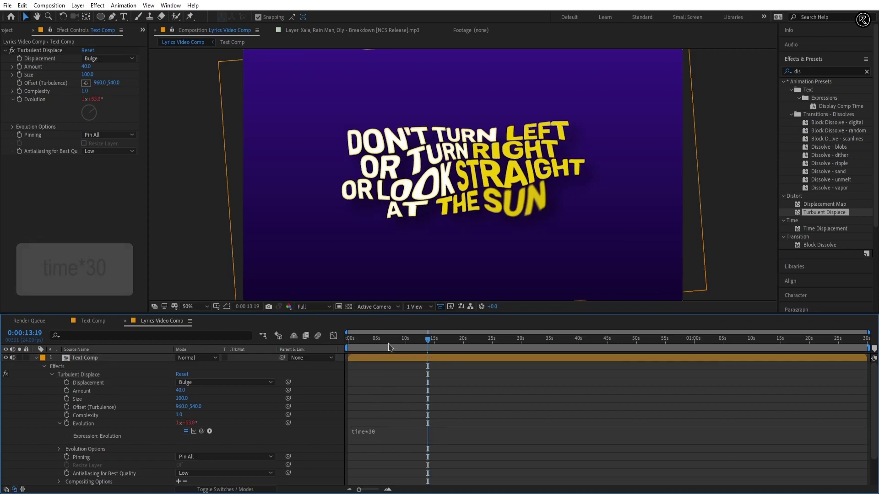
{"action": "key", "text": "Home"}
{"action": "left_click", "coordinate": [36, 357]}
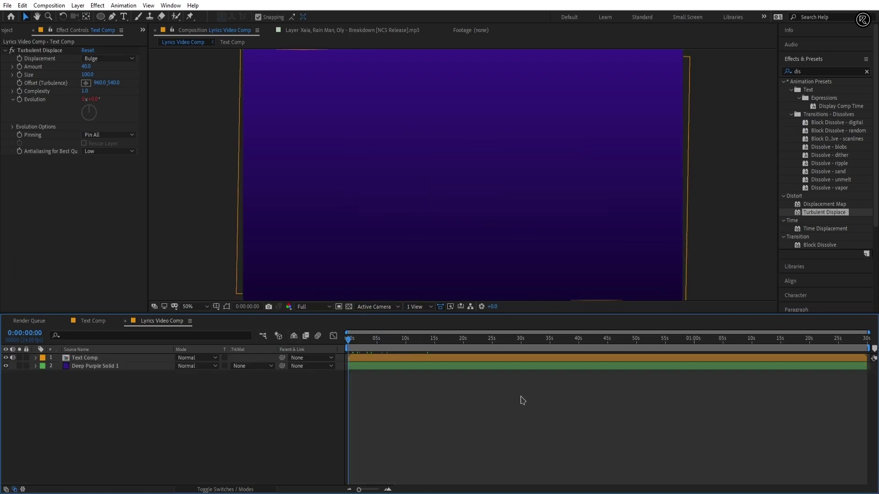
Step: Create a black solid layer named 'Vignette Effect'
{"action": "right_click", "coordinate": [627, 426]}
{"action": "mouse_move", "coordinate": [659, 320]}
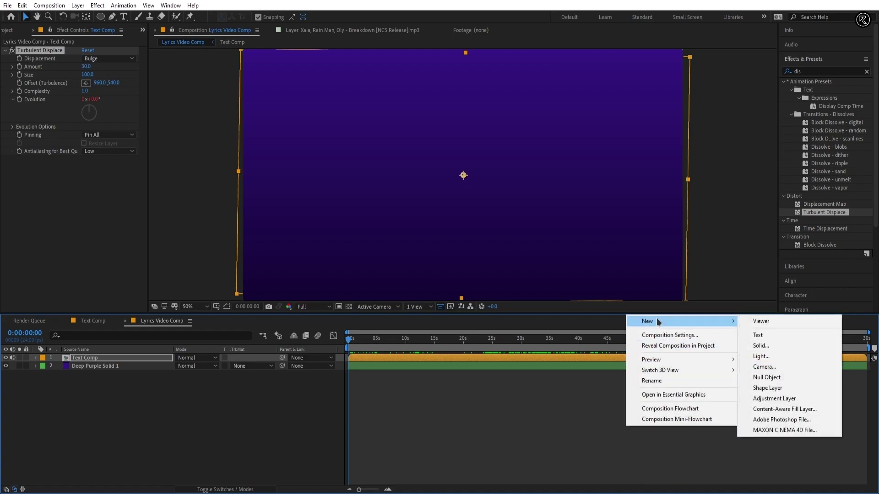
{"action": "left_click", "coordinate": [780, 347]}
{"action": "left_click", "coordinate": [451, 371]}
{"action": "left_click", "coordinate": [183, 360]}
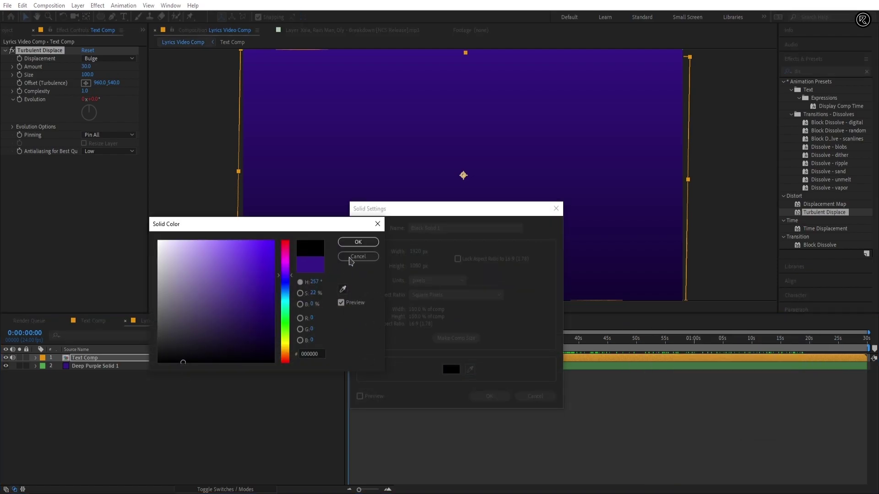
{"action": "left_click", "coordinate": [357, 242]}
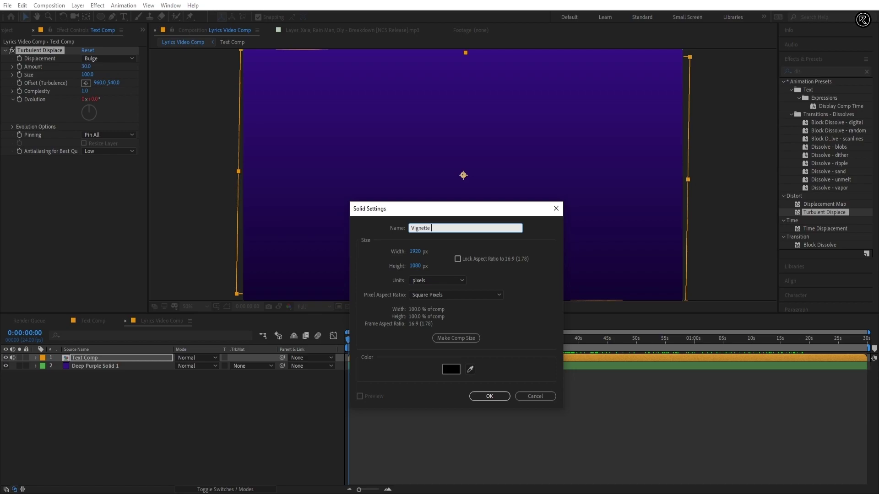
{"action": "type", "text": "Vignette Effect"}
{"action": "left_click", "coordinate": [489, 395]}
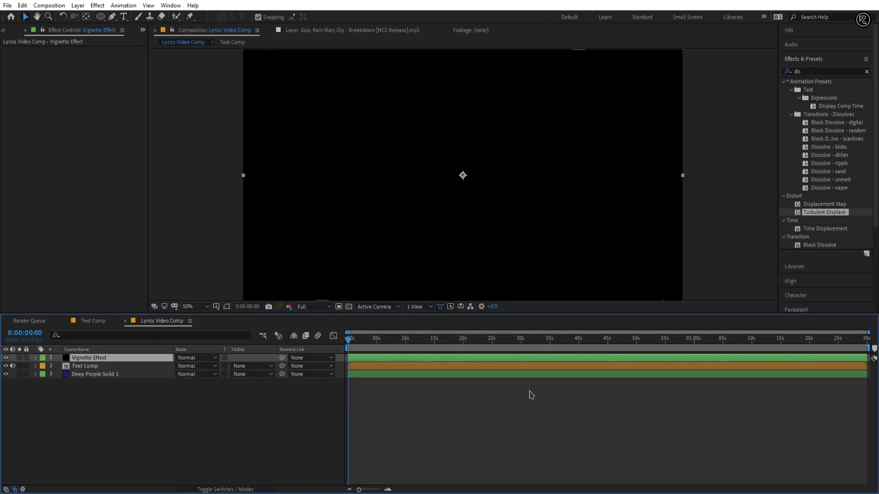
Step: Add a full-frame elliptical mask with 475 px feather and -75 px expansion
{"action": "left_click", "coordinate": [101, 17]}
{"action": "double_click", "coordinate": [101, 17]}
{"action": "key", "text": "v"}
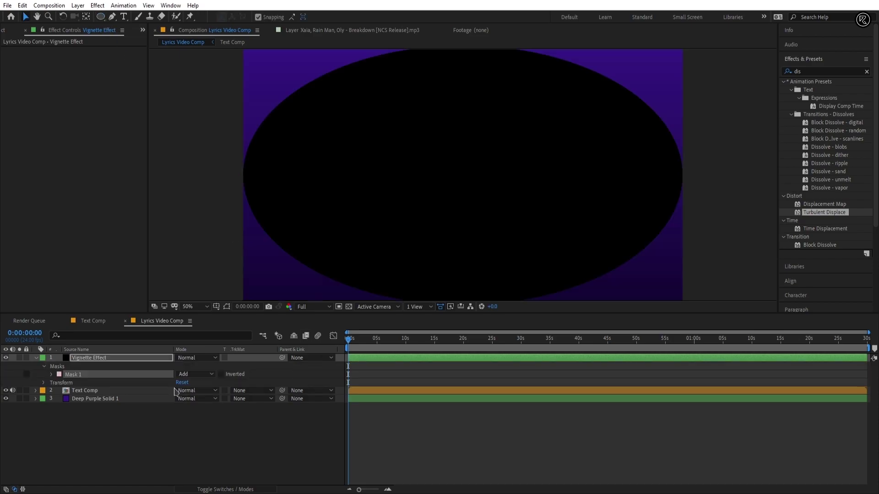
{"action": "left_click", "coordinate": [51, 374]}
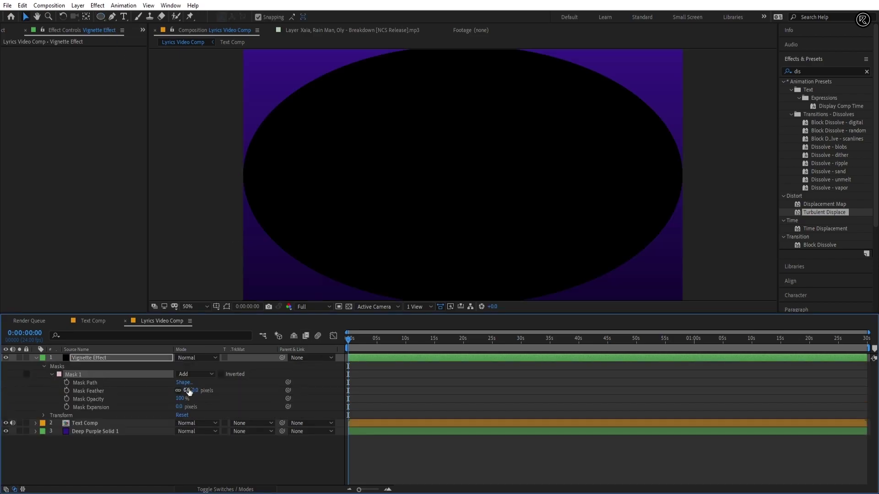
{"action": "left_click_drag", "start_coordinate": [189, 392], "coordinate": [218, 391]}
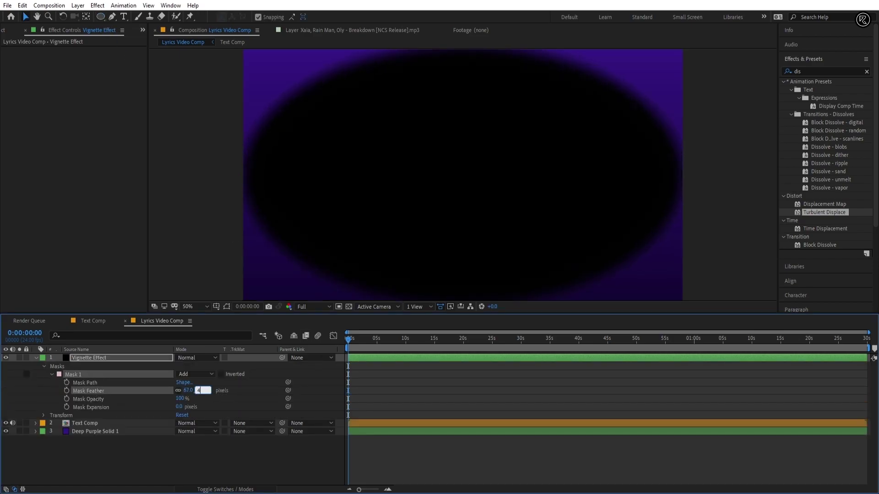
{"action": "key", "text": "Return"}
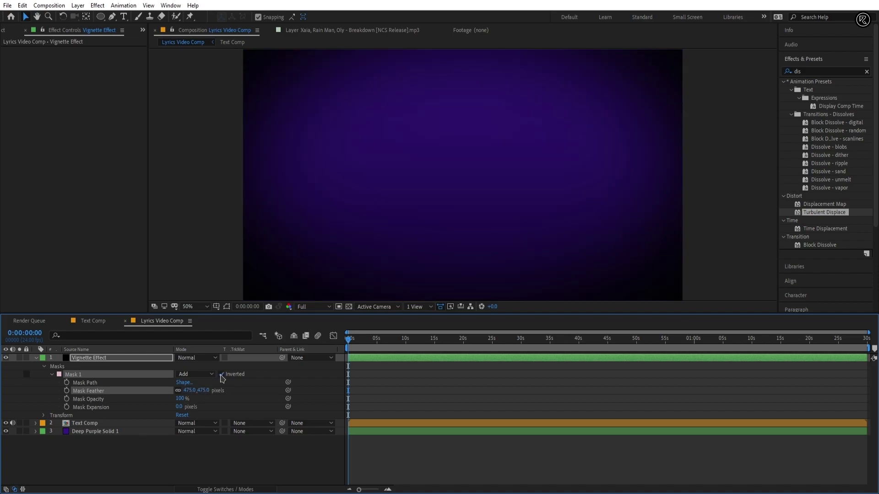
{"action": "type", "text": "-75"}
{"action": "key", "text": "Return"}
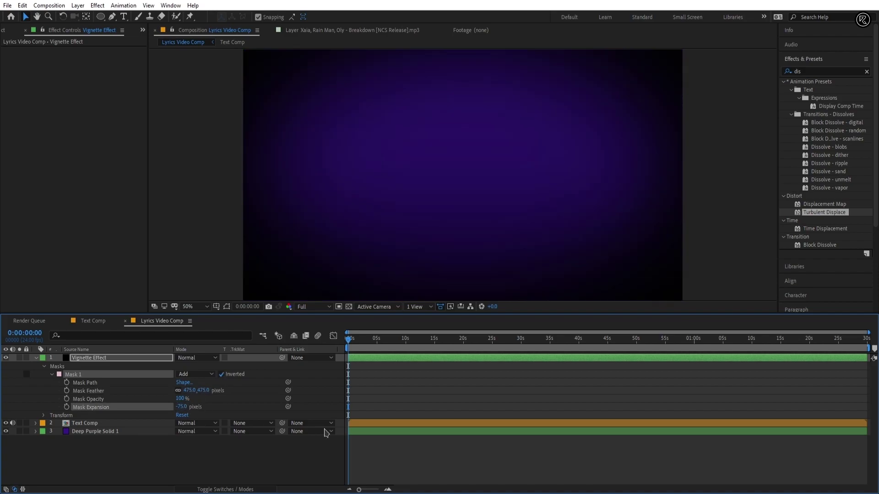
{"action": "left_click_drag", "start_coordinate": [366, 341], "coordinate": [408, 362]}
{"action": "left_click", "coordinate": [35, 358]}
Step: Rename the Deep Purple Solid 1 layer to Background in its Solid Settings
{"action": "left_click", "coordinate": [109, 374]}
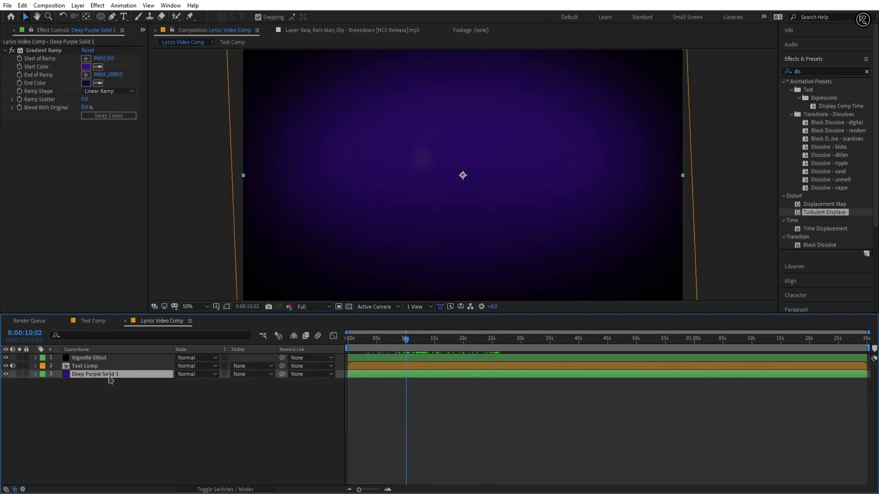
{"action": "left_click", "coordinate": [78, 6]}
{"action": "left_click", "coordinate": [96, 25]}
{"action": "type", "text": "Background"}
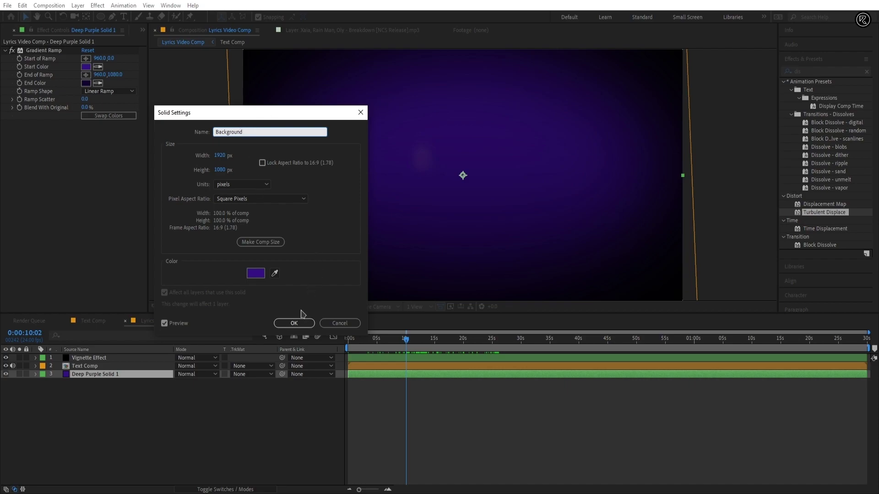
{"action": "left_click", "coordinate": [295, 323]}
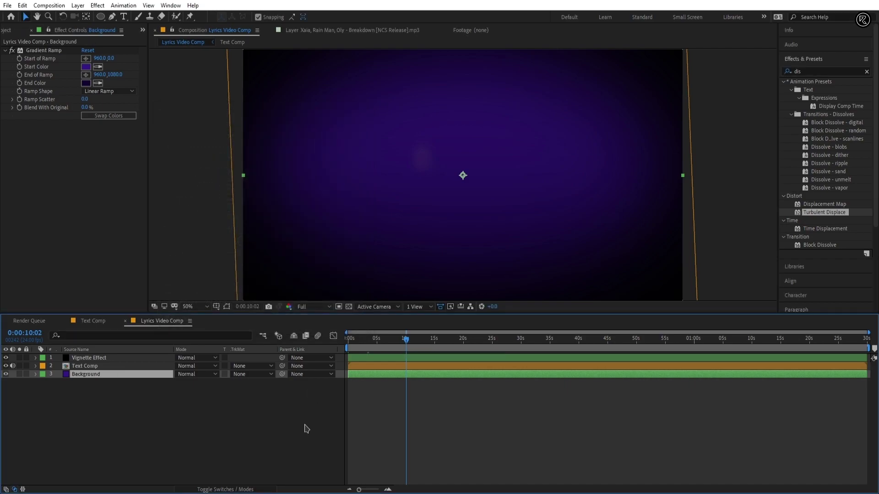
Step: Create a black solid layer named 'Black Bars'
{"action": "right_click", "coordinate": [308, 417]}
{"action": "mouse_move", "coordinate": [384, 311]}
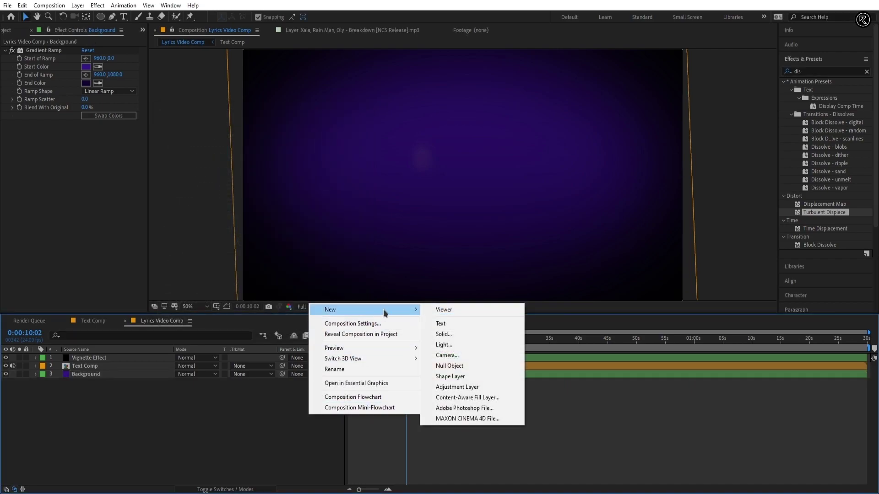
{"action": "left_click", "coordinate": [461, 334]}
{"action": "type", "text": "Black Bars"}
{"action": "left_click", "coordinate": [452, 375]}
{"action": "left_click", "coordinate": [249, 345]}
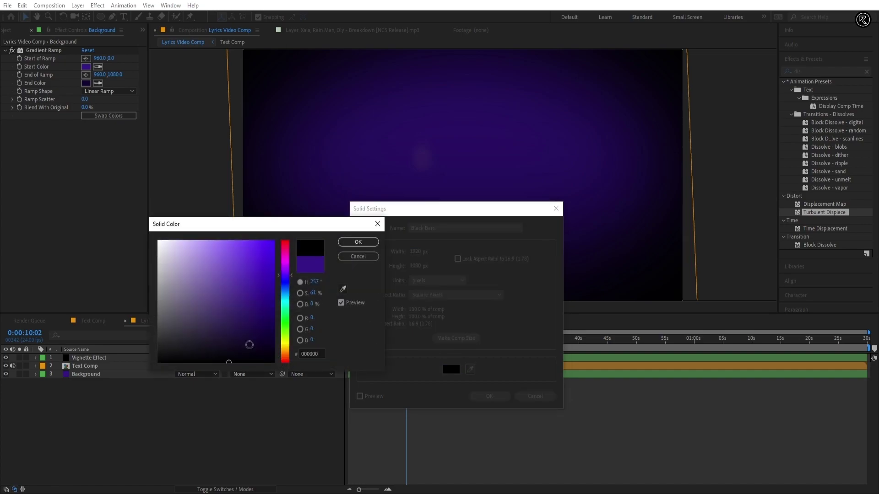
{"action": "left_click", "coordinate": [358, 243]}
{"action": "left_click", "coordinate": [489, 396]}
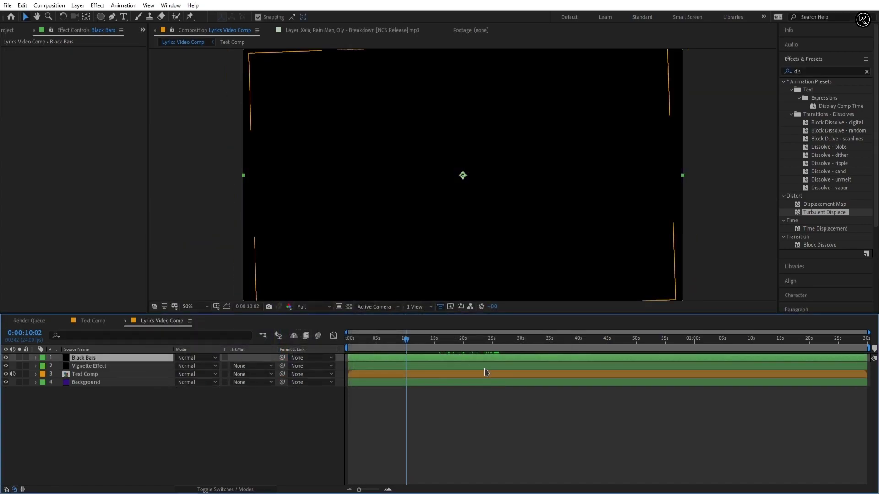
Step: Apply CC Jaws to Black Bars with 75% completion and 0% height
{"action": "double_click", "coordinate": [824, 71]}
{"action": "type", "text": "cc j"}
{"action": "left_click_drag", "start_coordinate": [812, 90], "coordinate": [529, 358]}
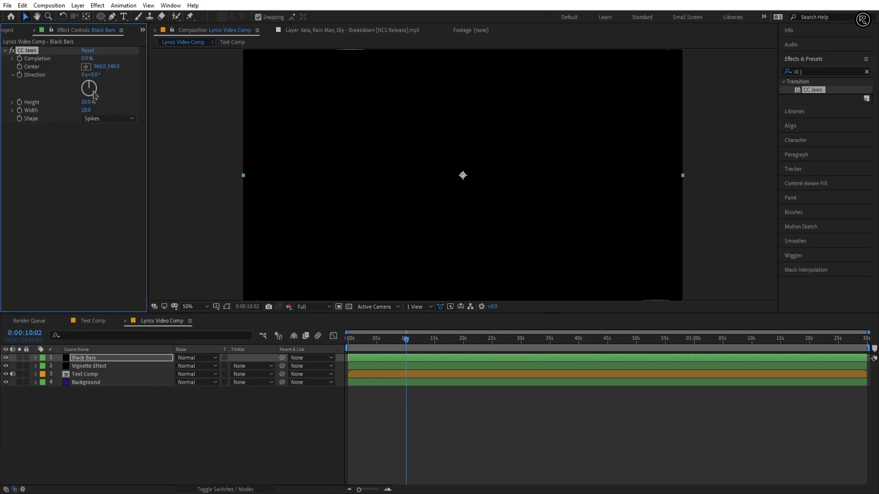
{"action": "left_click_drag", "start_coordinate": [85, 61], "coordinate": [107, 67]}
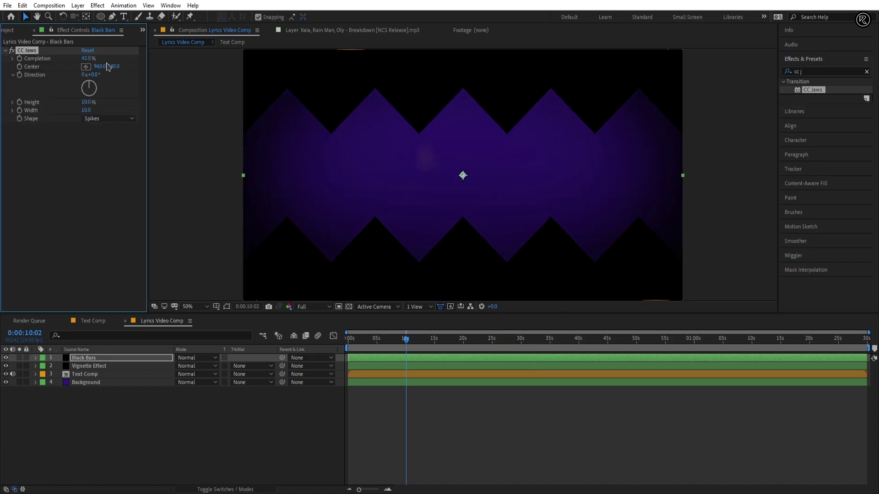
{"action": "type", "text": "75"}
{"action": "key", "text": "Return"}
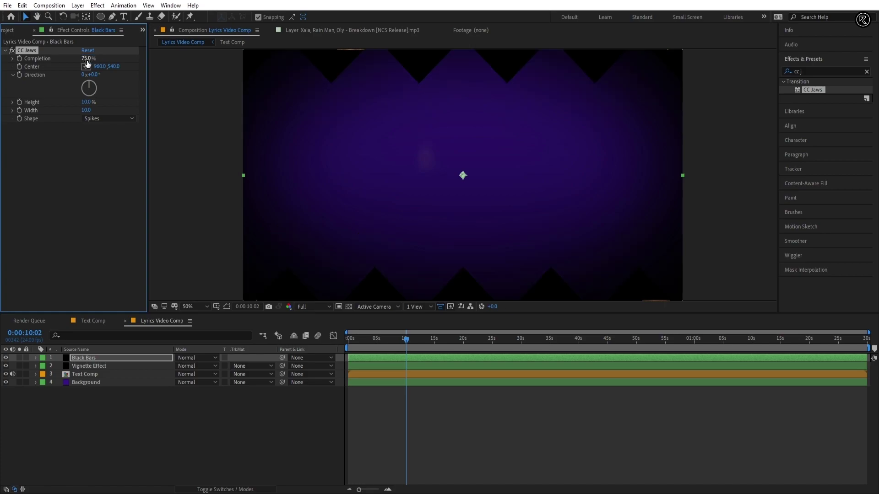
{"action": "left_click_drag", "start_coordinate": [87, 105], "coordinate": [82, 102]}
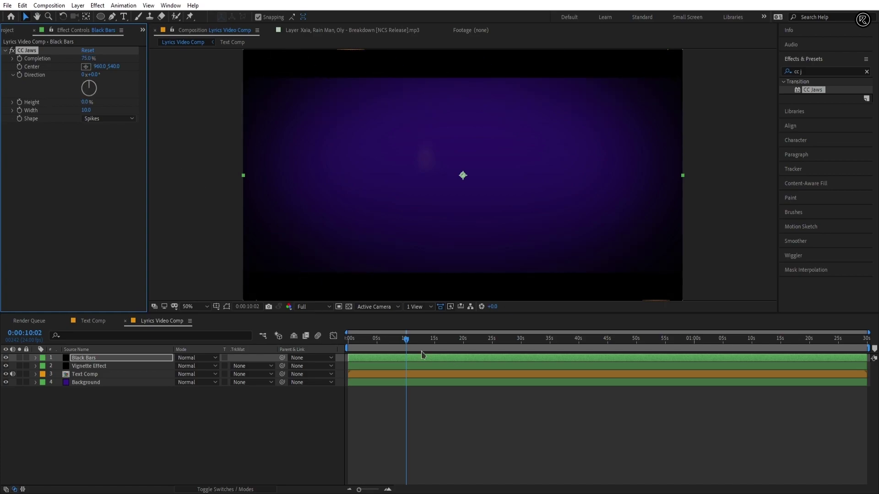
{"action": "left_click_drag", "start_coordinate": [406, 338], "coordinate": [325, 345]}
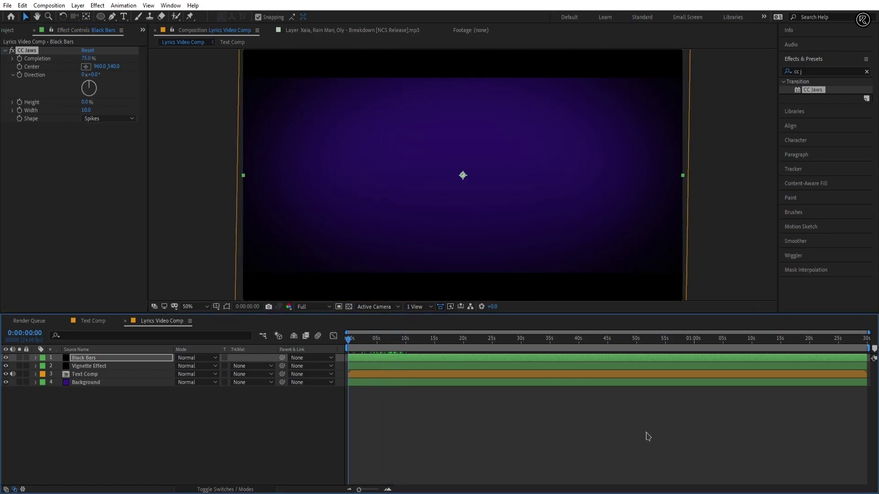
{"action": "left_click", "coordinate": [735, 418]}
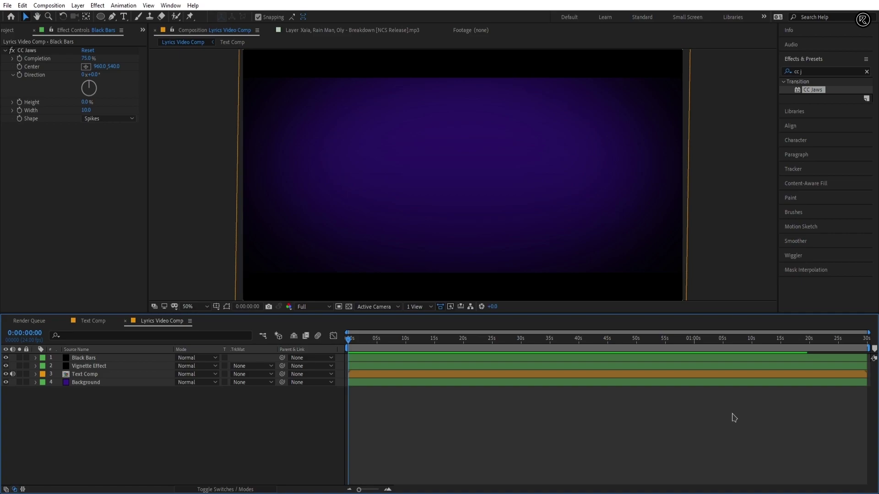